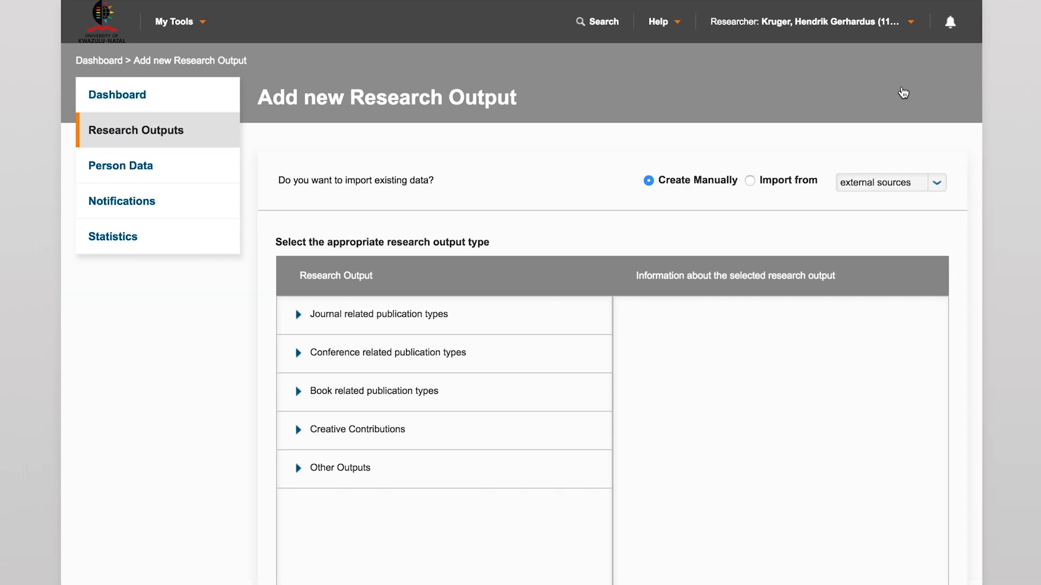
Create a new research output manually using the book-related publication type Chapter in book.
click(503, 358)
click(497, 496)
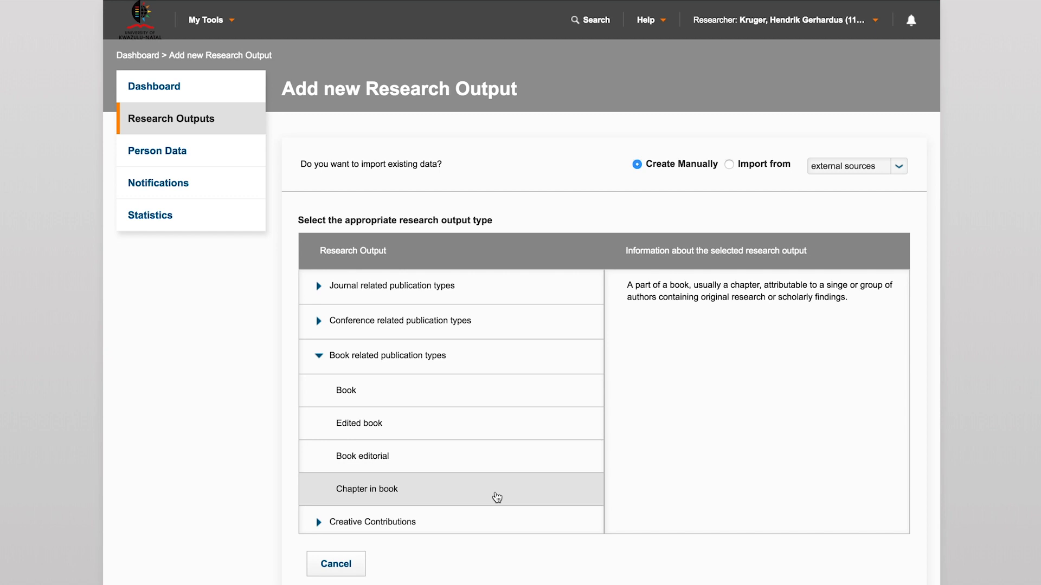
click(497, 496)
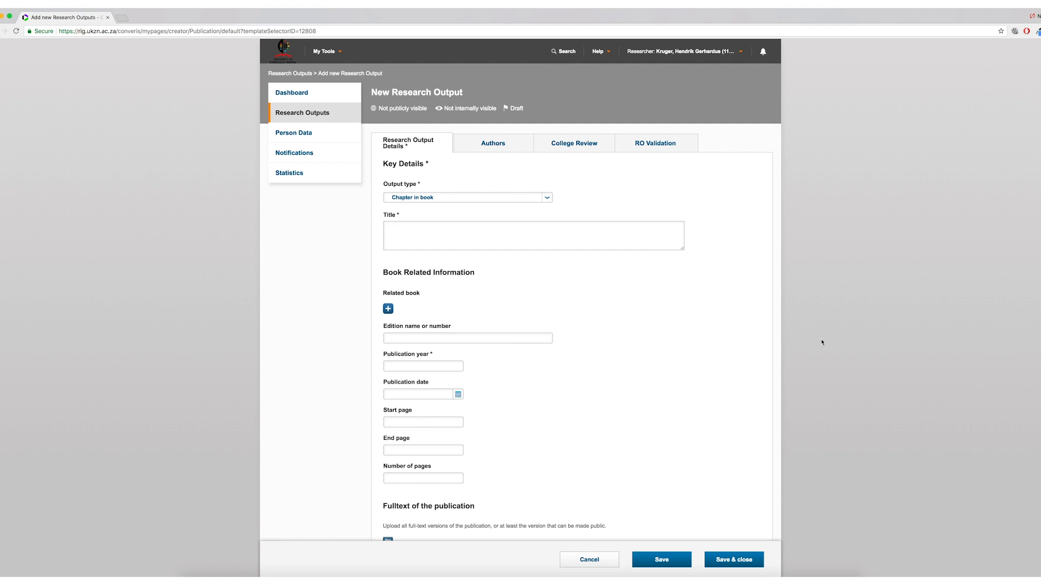
Look through the chapter form's sections to see which details are required.
scroll(1006, 139, down, 1)
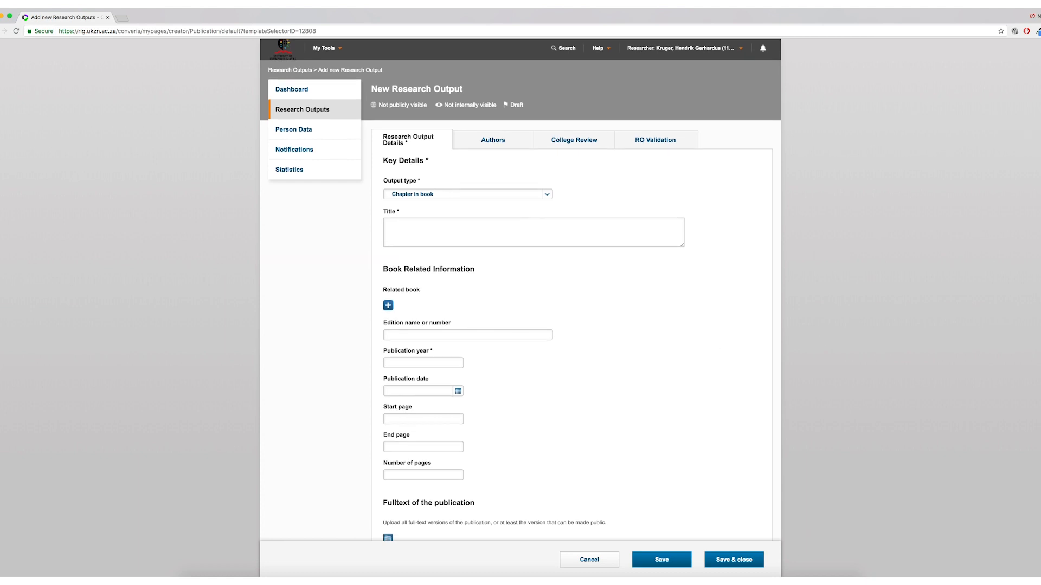
scroll(520, 289, down, 3)
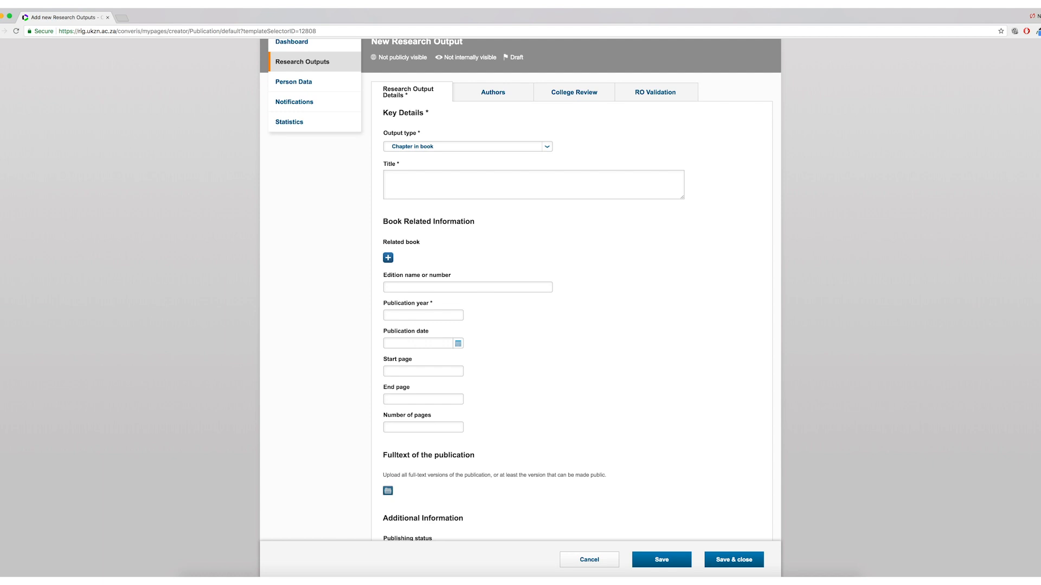
scroll(520, 290, down, 3)
scroll(520, 289, down, 3)
scroll(520, 289, down, 3)
scroll(521, 289, down, 3)
scroll(520, 289, down, 3)
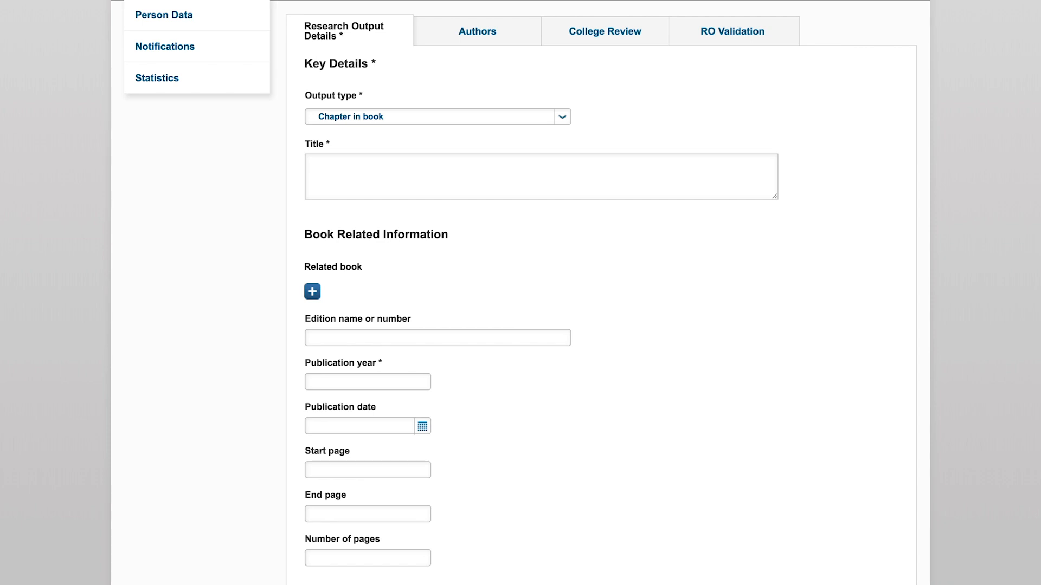
Enter "Modular Dynamics A Study" as the chapter's title.
click(332, 168)
text(Modu)
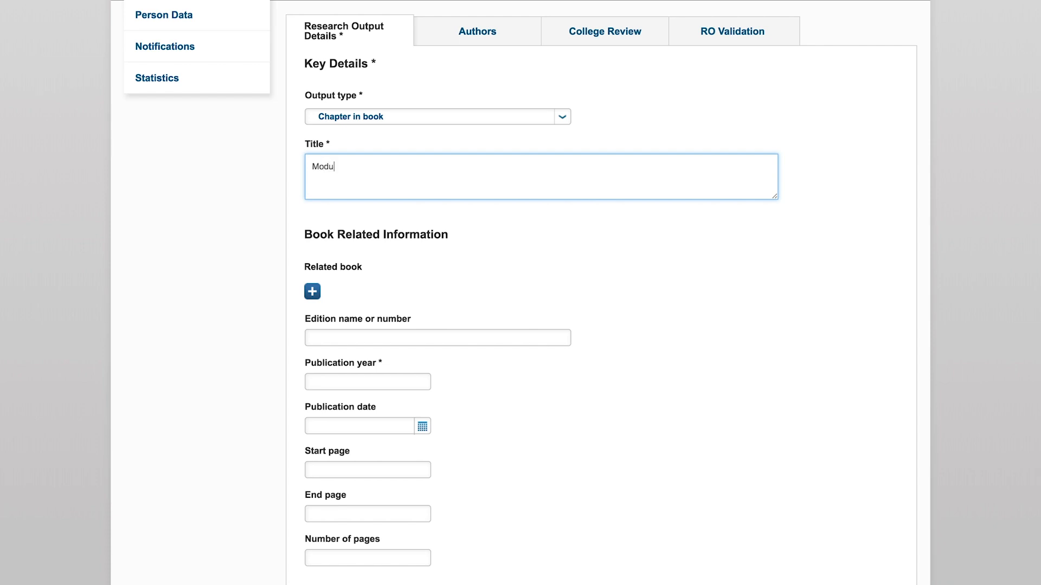
text(lar Dynamics A Study)
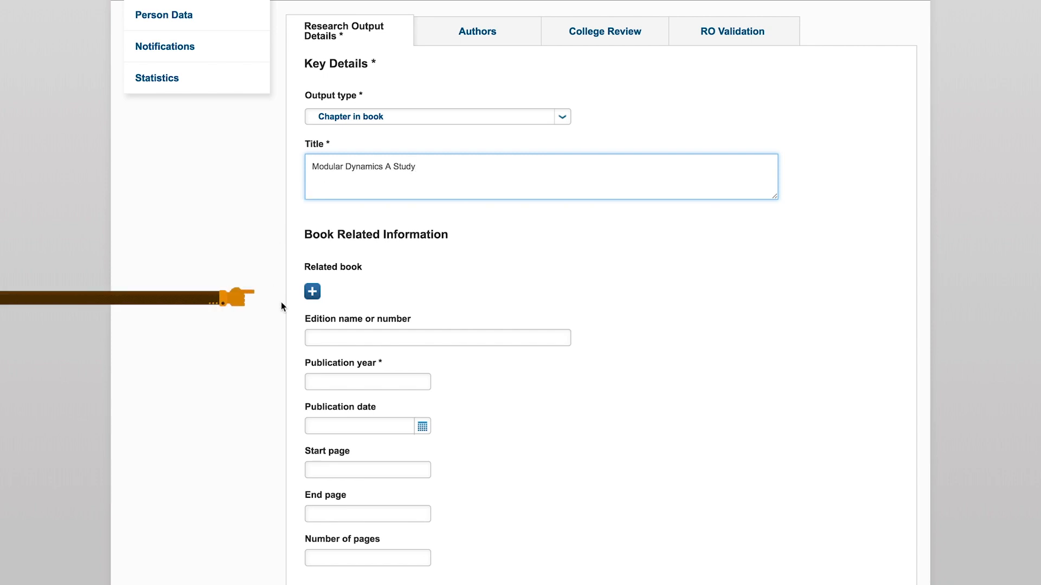
Add a related book entry and search the existing books for "Mudular Dyn".
click(312, 294)
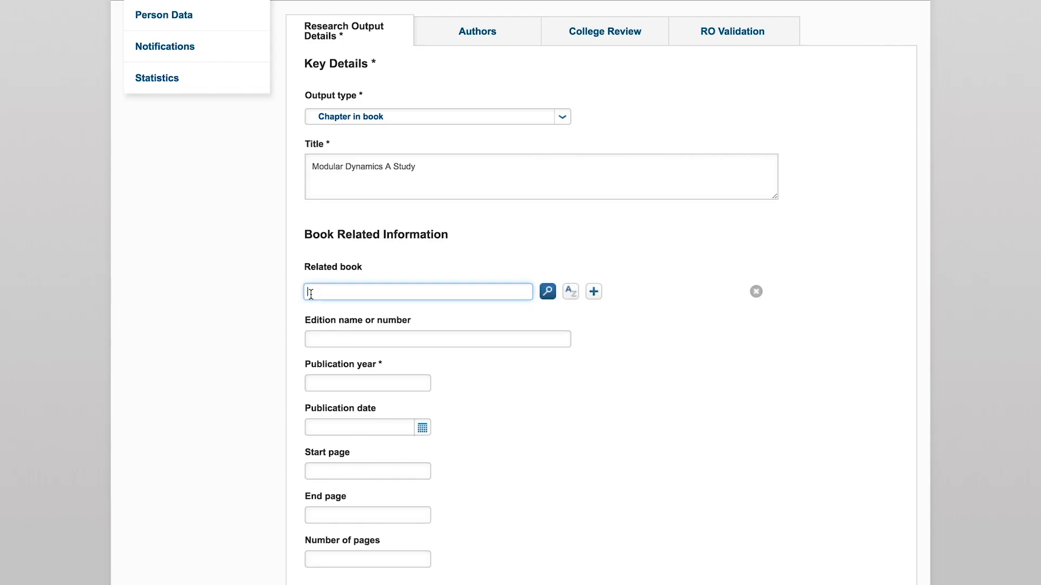
text(Mudular Dyn)
click(549, 295)
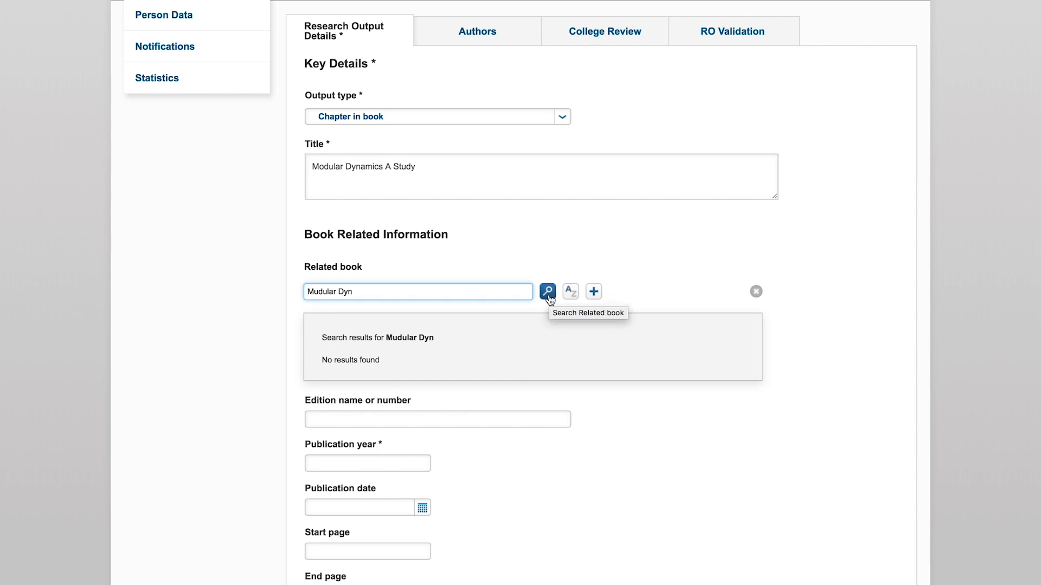
Create a new related book titled "Modular Dynamics A study" with the abstract text "The Abstract".
click(594, 293)
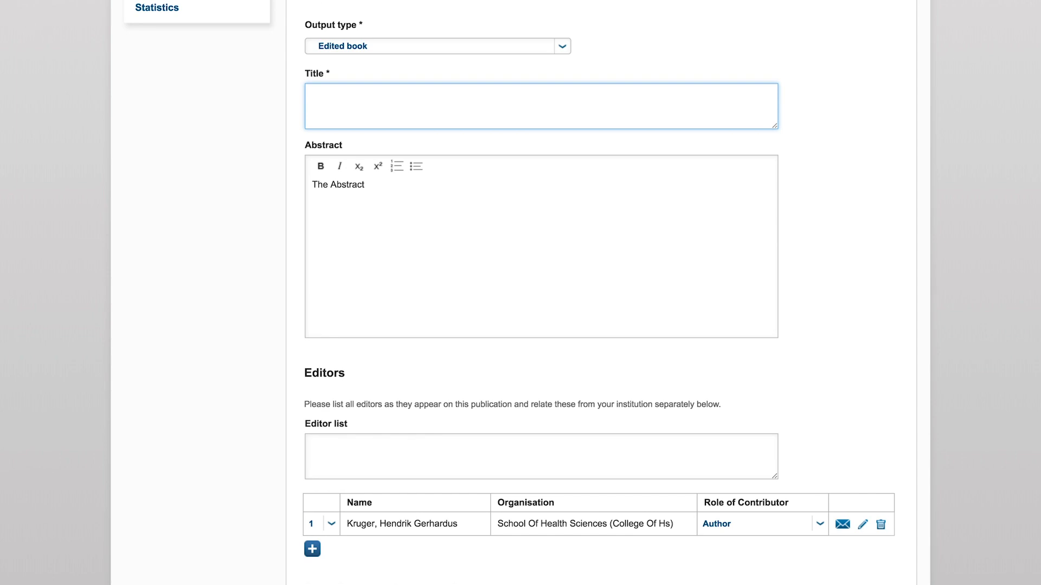
text(Modular Dynamics A study)
click(340, 217)
text(The Abstract)
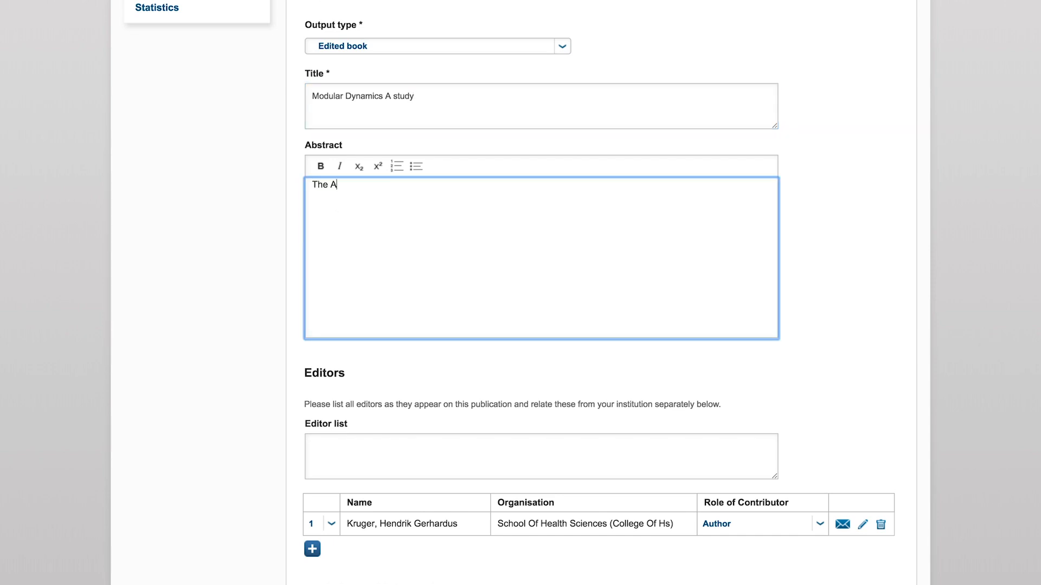
Fill in the related book's edition as 2, publisher as South African Publishers and publication year as 2017.
scroll(351, 226, down, 4)
click(332, 423)
scroll(332, 426, down, 5)
text(2)
key(Tab)
text(South African Publishers)
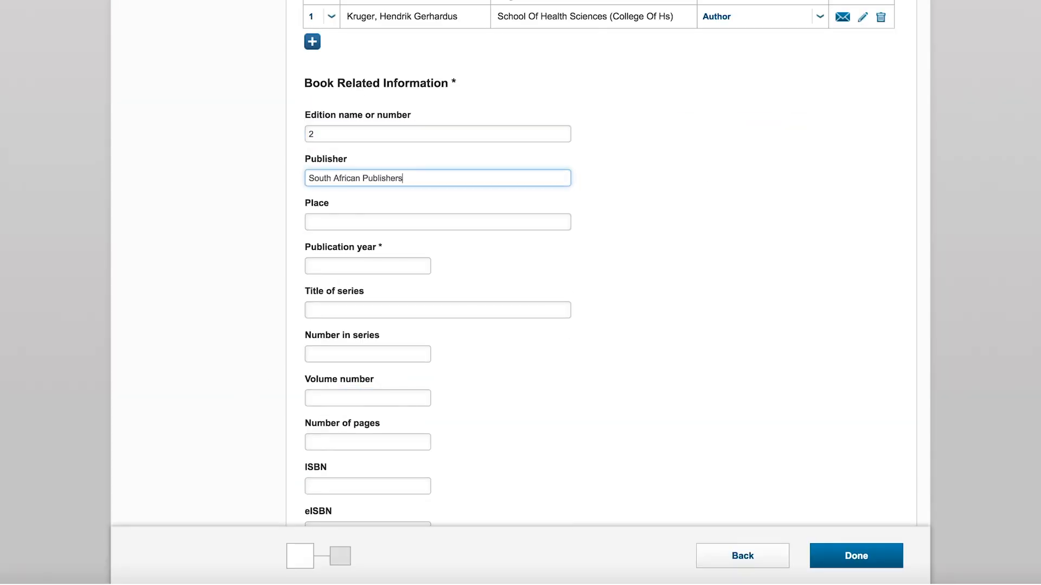
key(Tab)
key(Tab)
text(2017)
Enter volume number 1 and 350 pages for the related book, and complete its remaining selections.
scroll(351, 325, down, 2)
click(351, 328)
text(1)
scroll(481, 348, down, 10)
key(Tab)
text(350)
click(368, 26)
click(358, 37)
click(369, 74)
click(330, 85)
Finish the related book record with the status Initial review by Research Office.
click(846, 519)
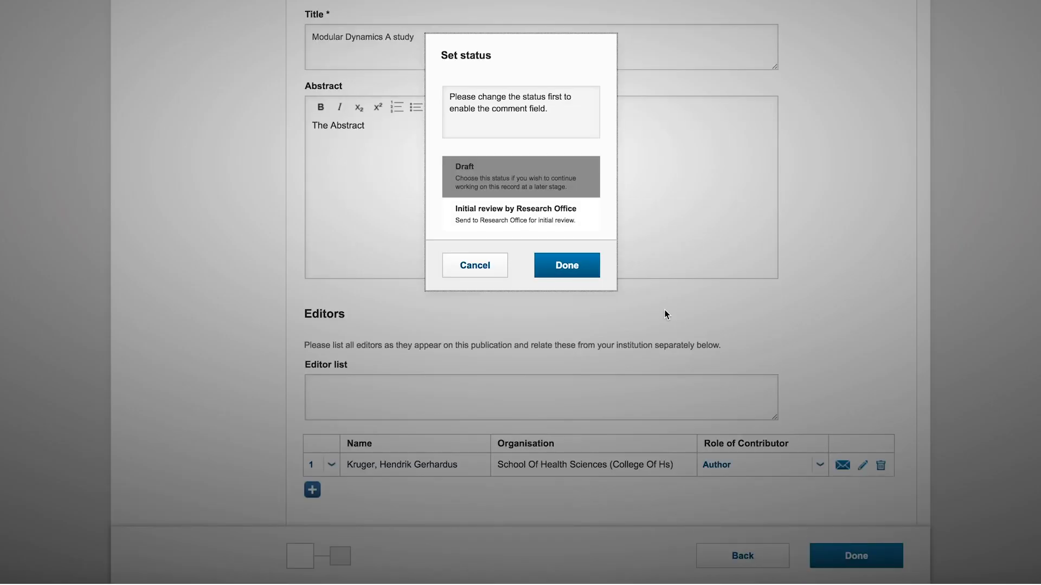
click(466, 212)
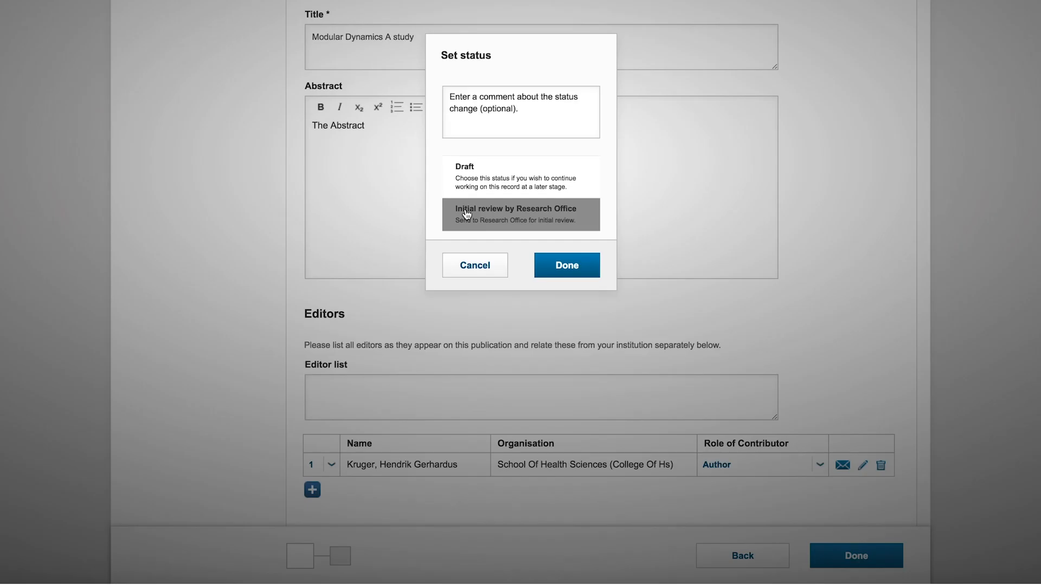
click(574, 269)
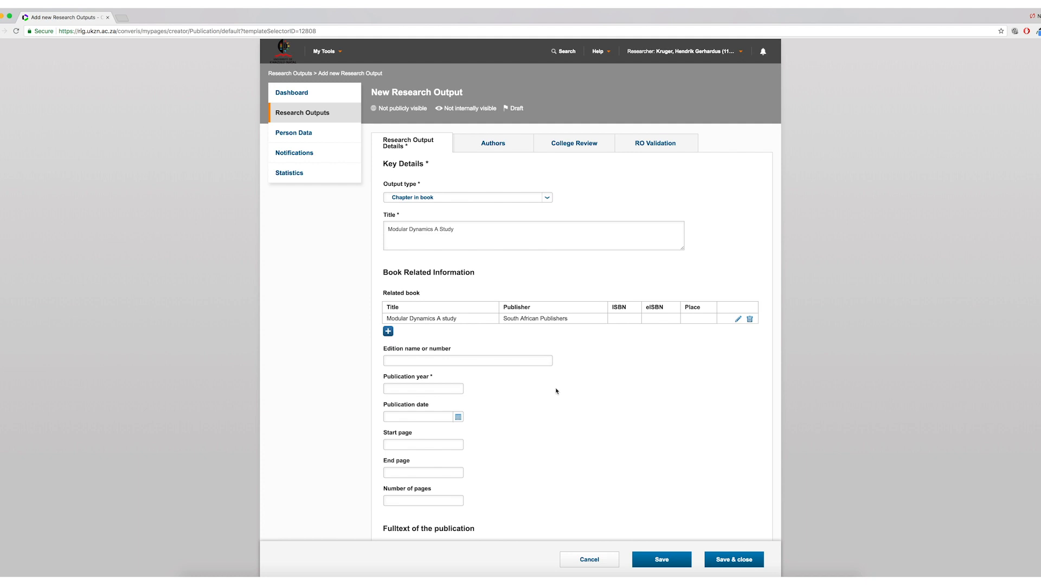
Upload Molecular Dynamics A Study.pdf as the full text of the publication.
scroll(555, 391, down, 4)
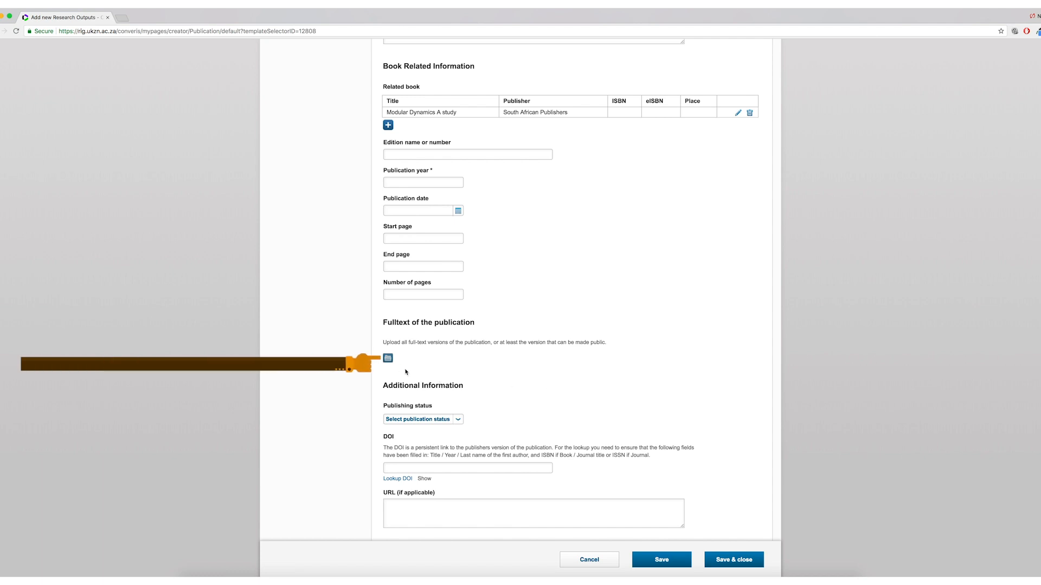
click(388, 357)
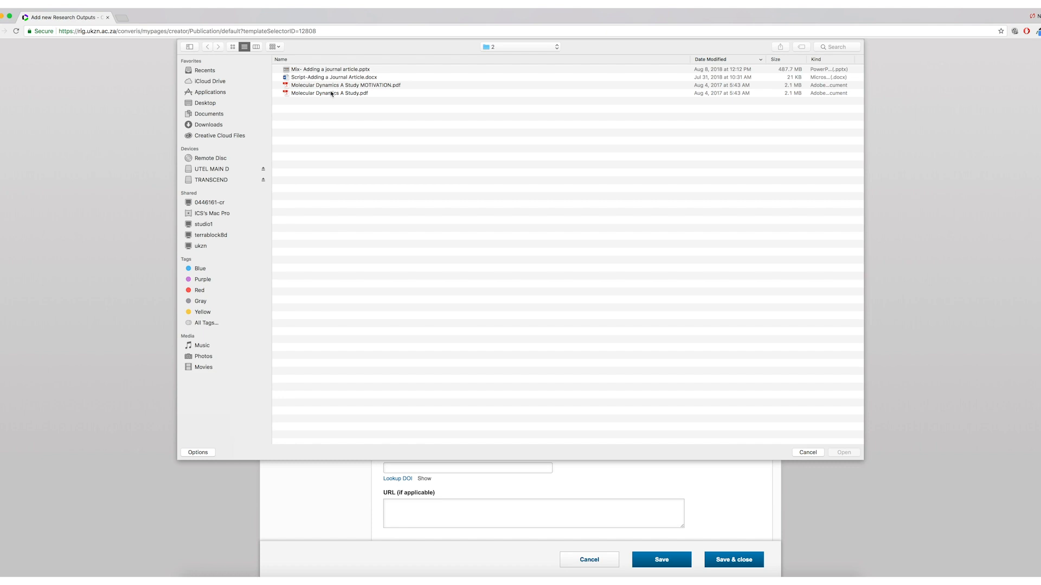
click(332, 93)
click(840, 452)
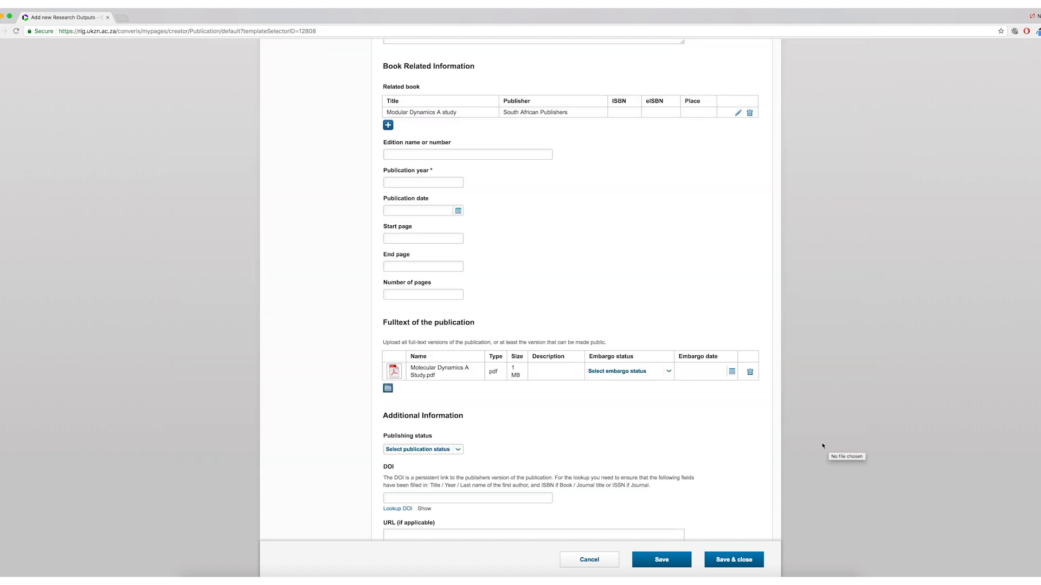
Set the publishing status to Published, choose the peer review status and answer No for evidence of peer review.
scroll(544, 348, down, 5)
click(422, 230)
click(417, 241)
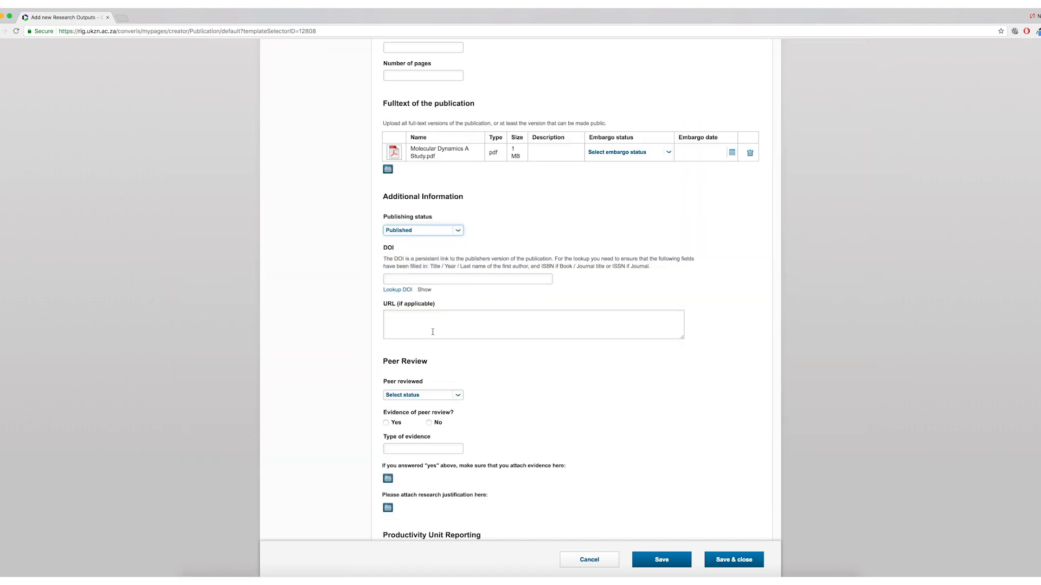
click(423, 394)
click(406, 409)
click(429, 423)
Set the reporting year to 2017 for both the PU submission and the DHET subsidy.
scroll(522, 425, down, 6)
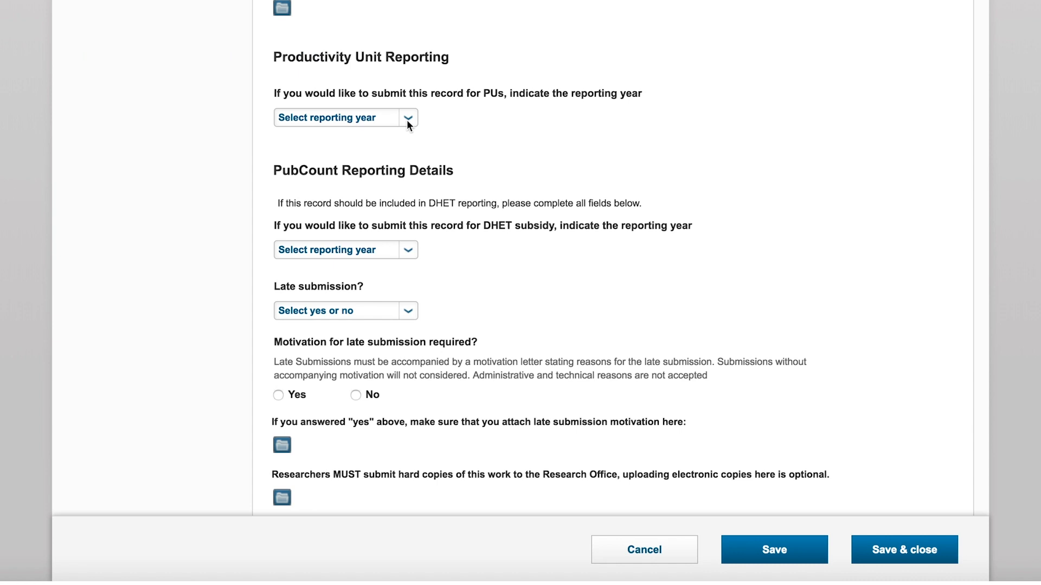
click(408, 123)
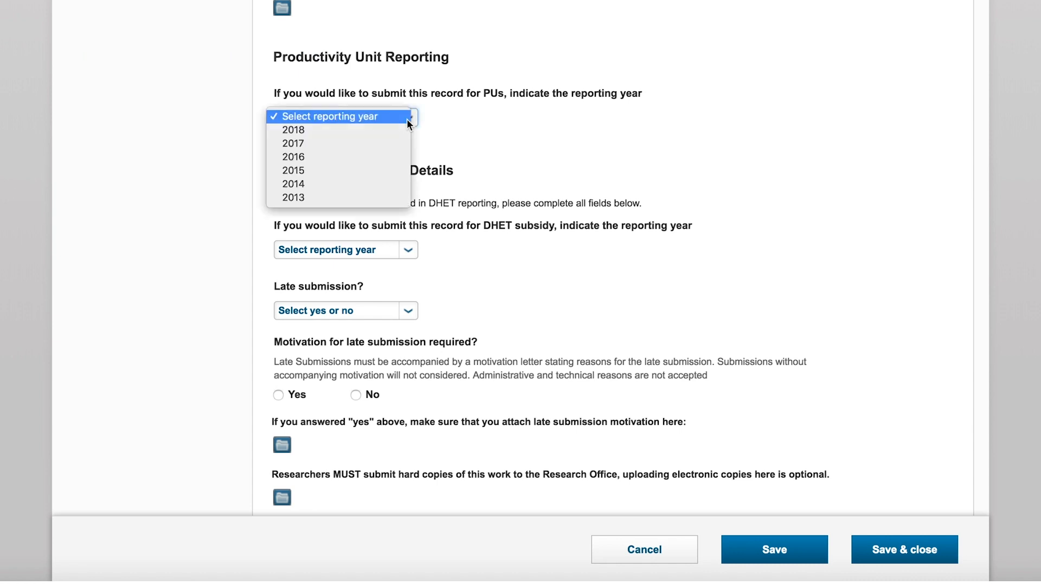
click(304, 143)
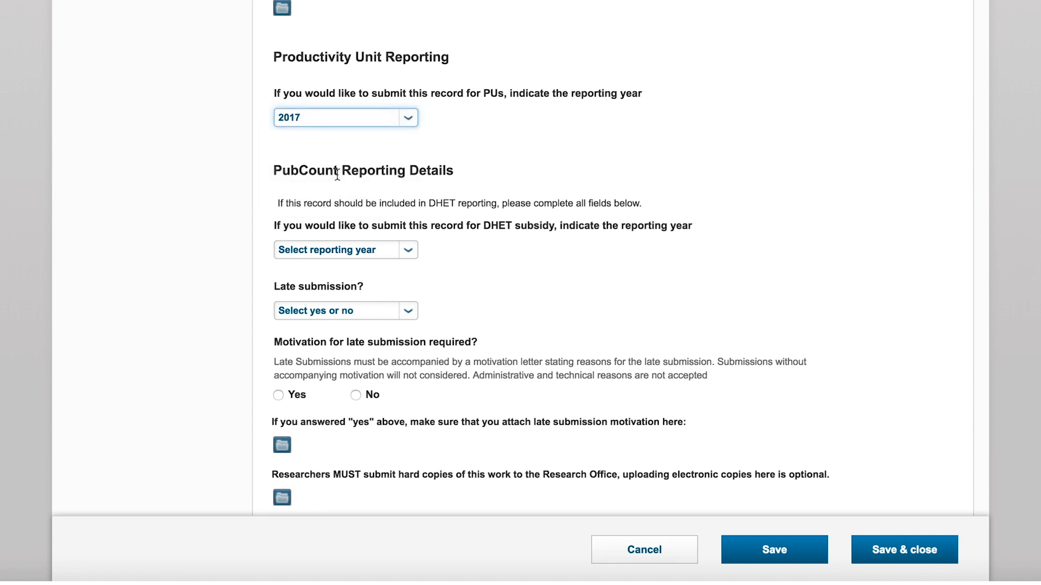
click(408, 248)
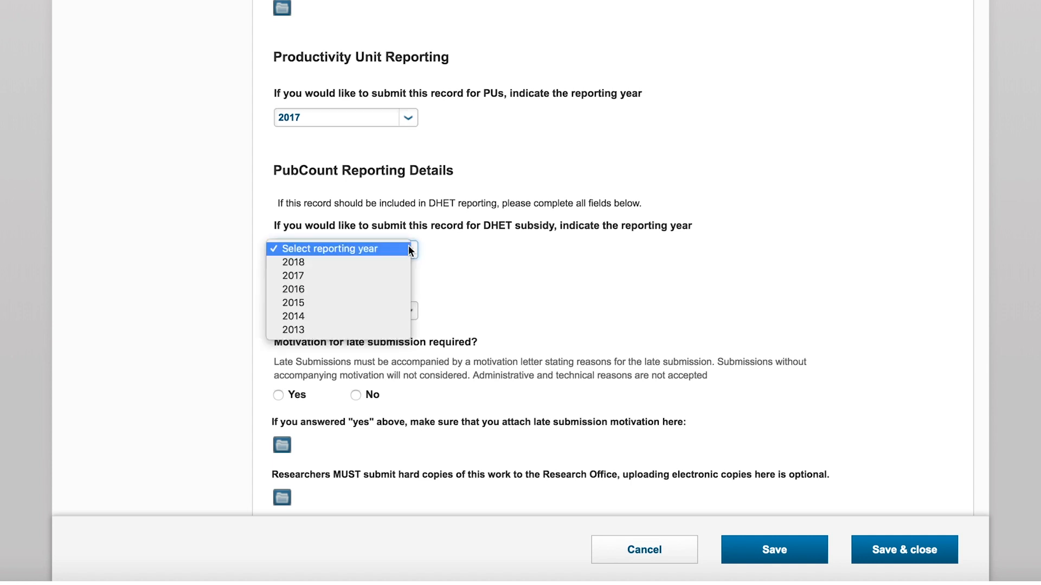
click(297, 276)
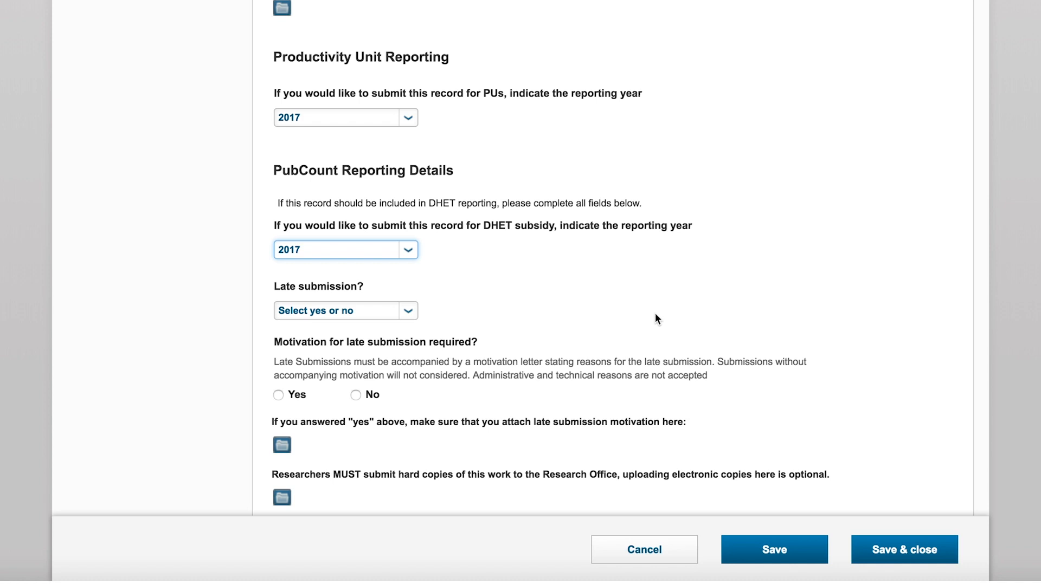
Browse all CESM categories and add "14 - Physical Sciences" to the record.
scroll(655, 314, down, 3)
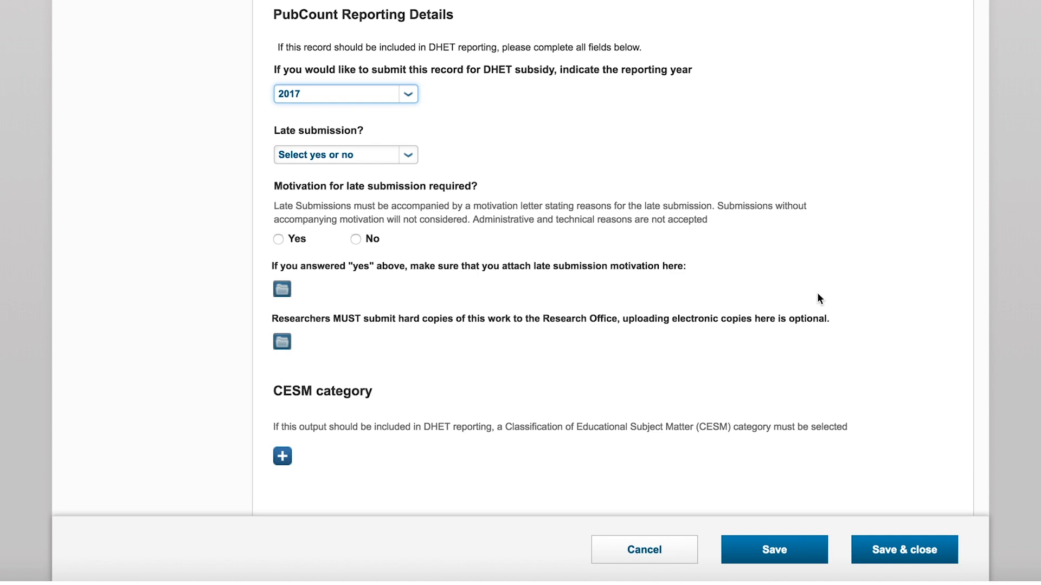
scroll(817, 294, down, 3)
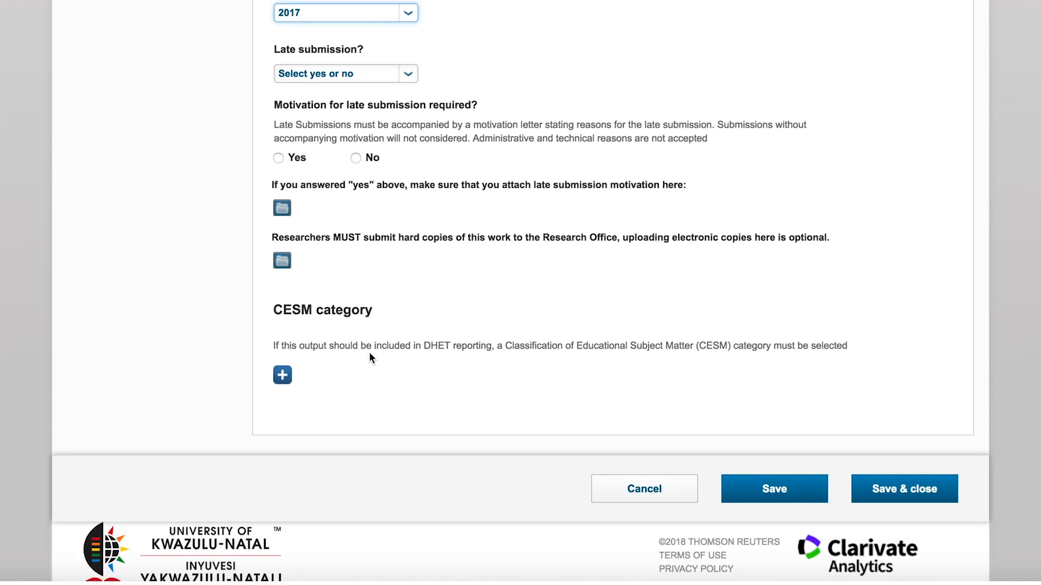
click(282, 375)
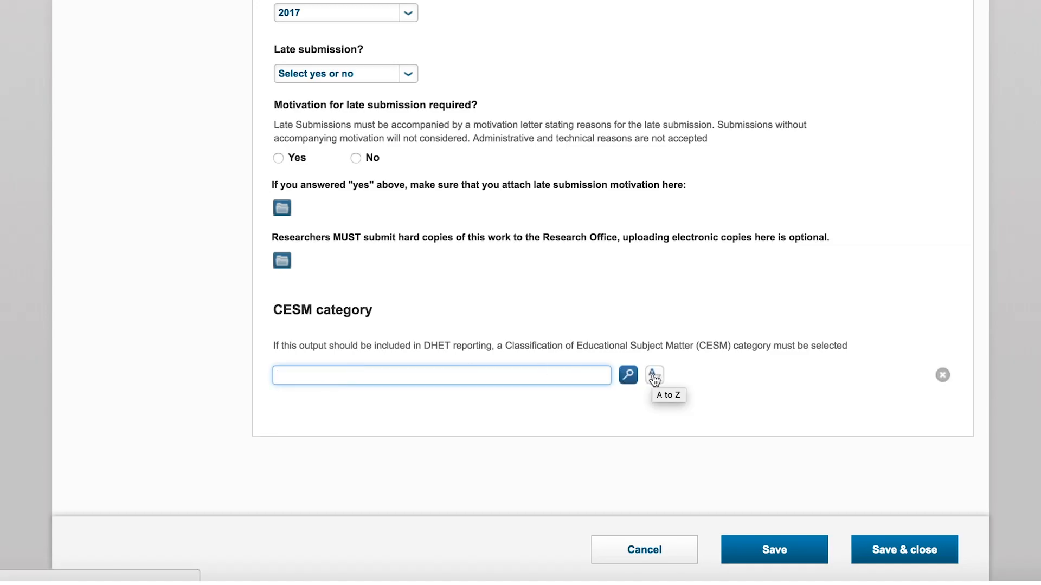
click(654, 376)
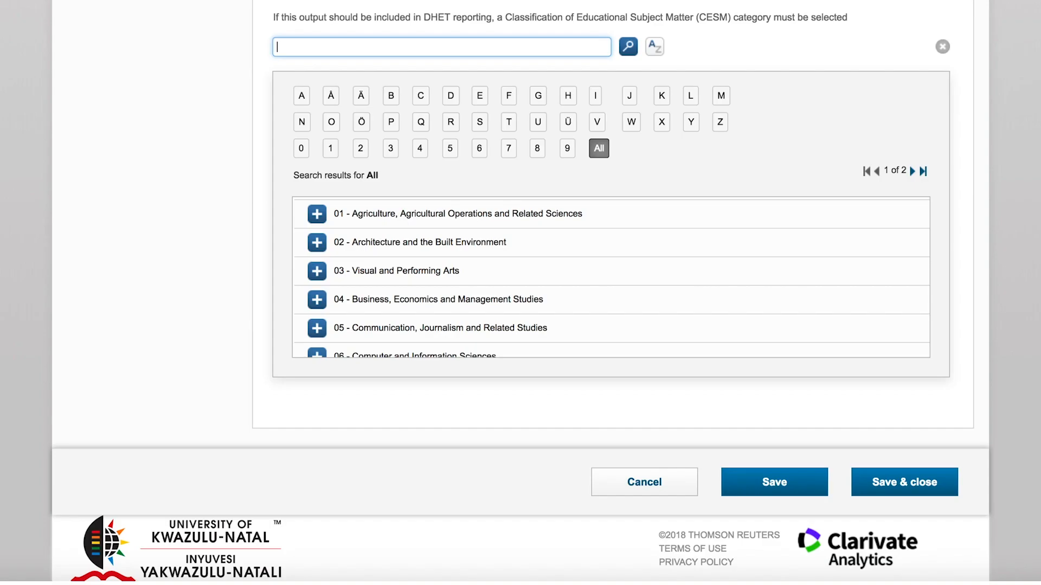
click(911, 172)
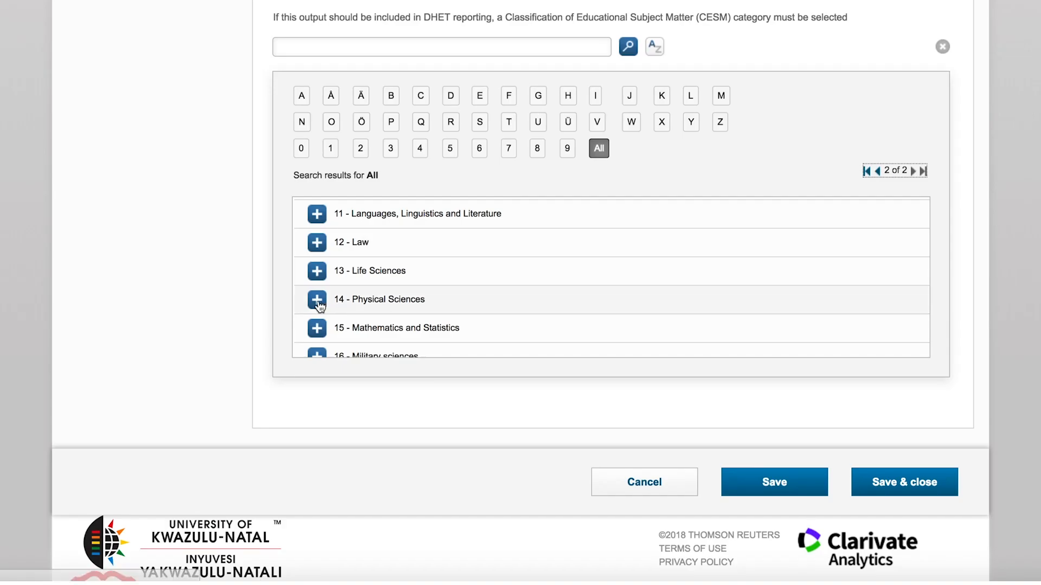
click(317, 302)
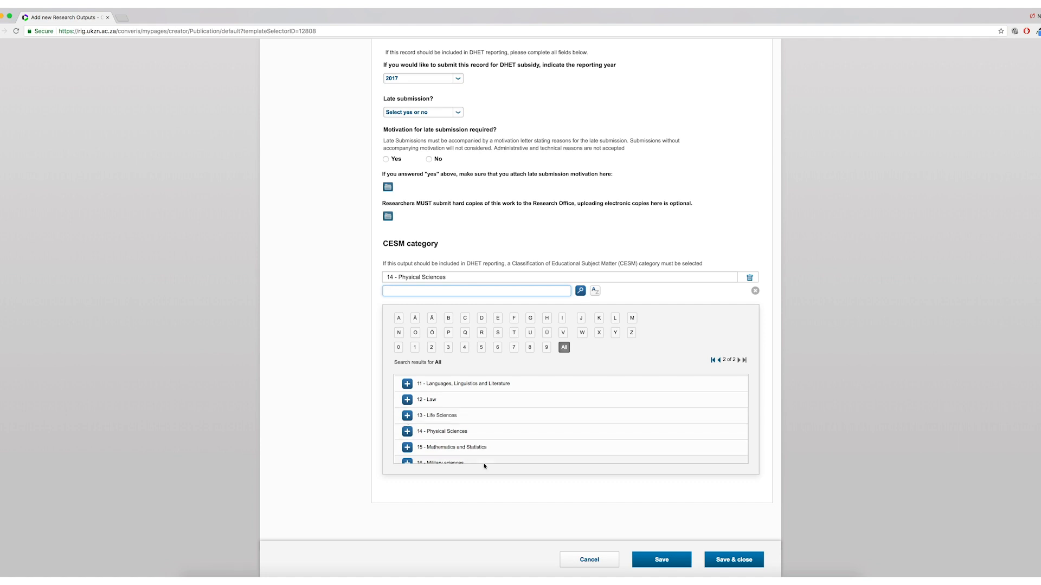
Fill in the chapter's edition 22, publication year 2017, date 01/10/2017, start page 23, end page 36 and 13 pages.
scroll(612, 517, down, 1)
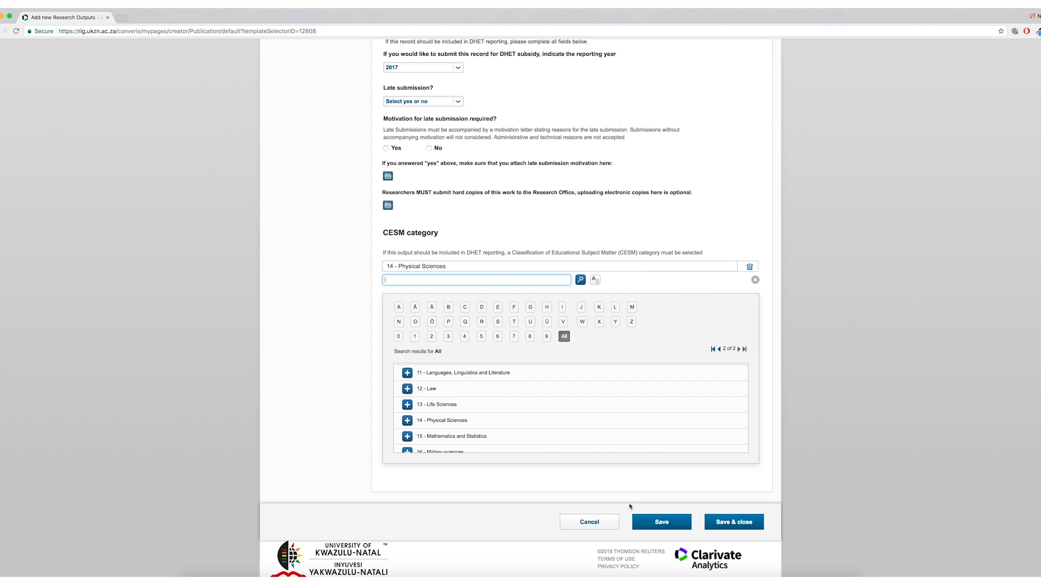
scroll(630, 507, up, 20)
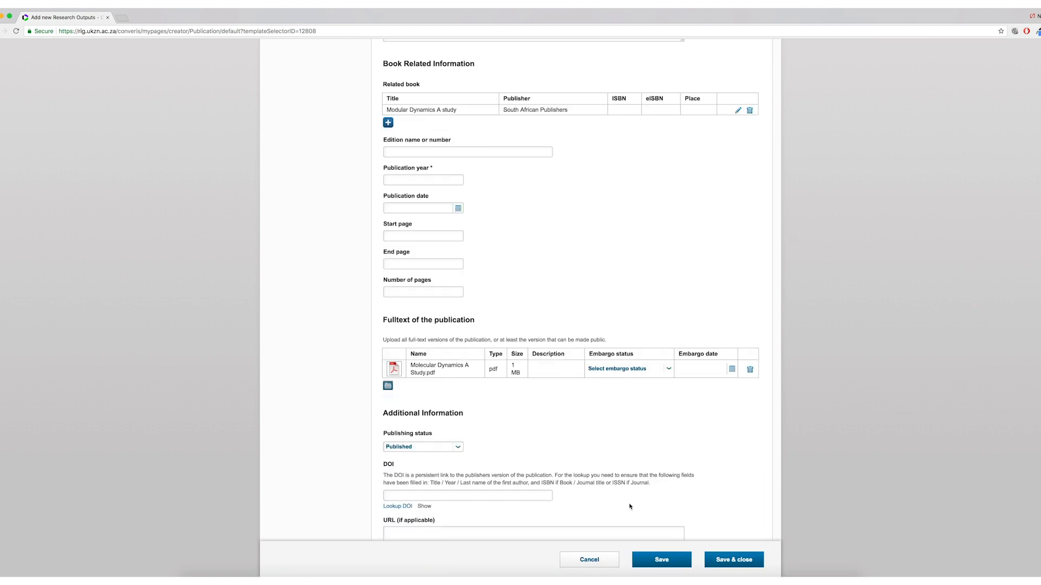
click(467, 332)
text(22)
click(422, 361)
text(2017)
click(458, 389)
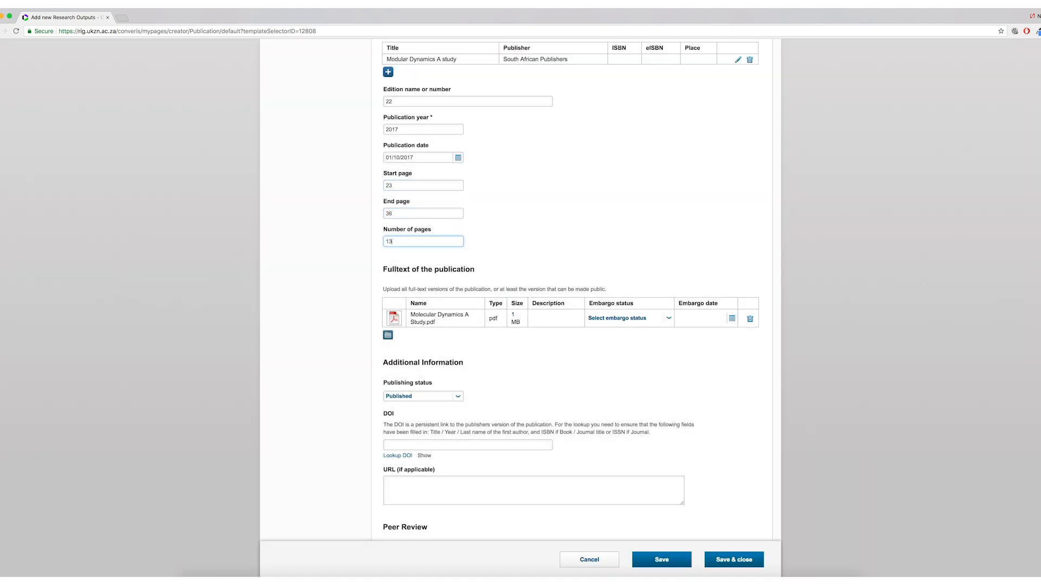
Answer No for late submission and for the required motivation, and save the chapter record.
scroll(533, 450, down, 15)
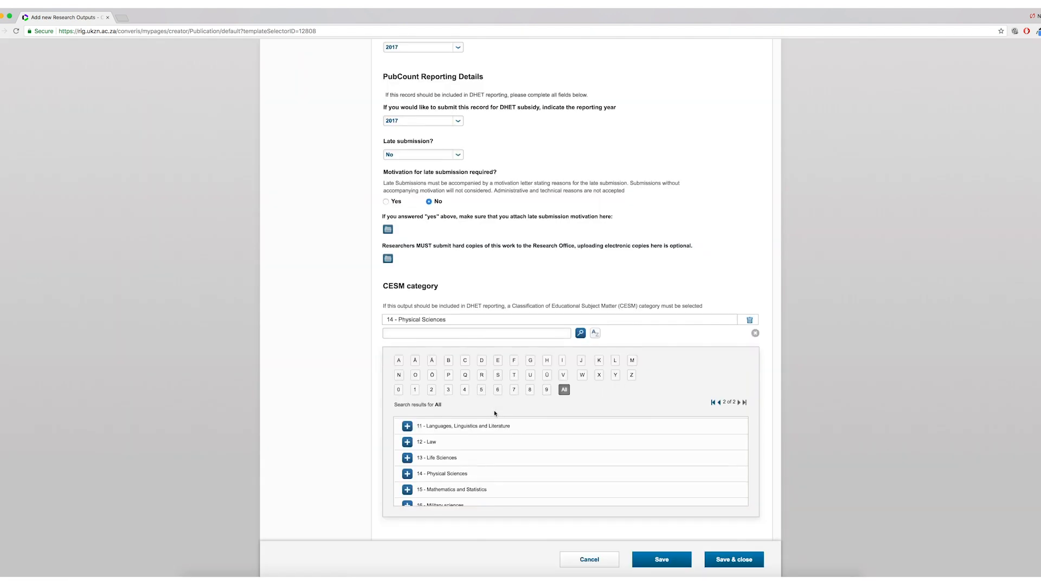
click(661, 523)
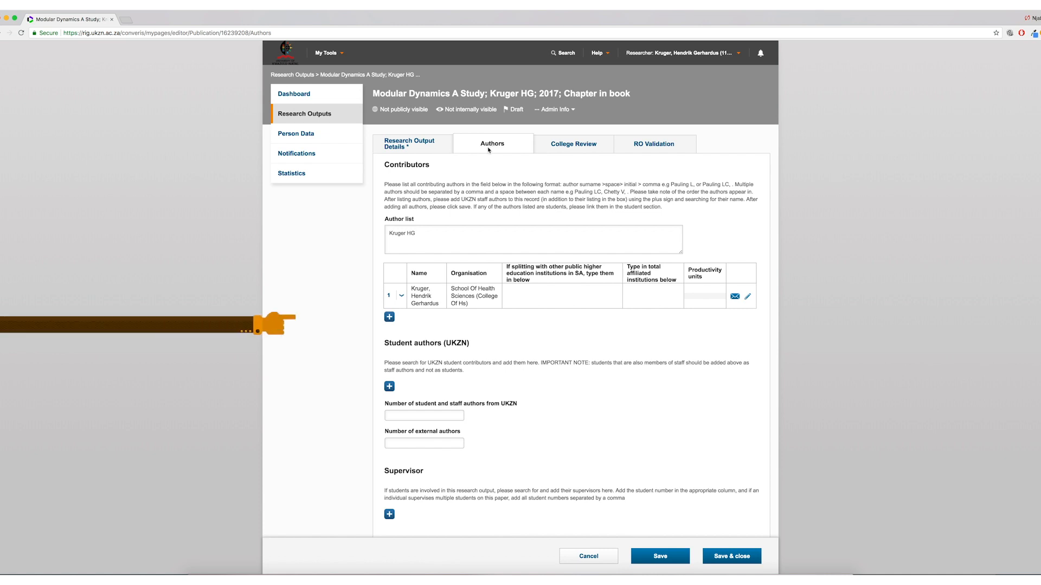
Search the UKZN staff contributors by the co-author's staff number and add the matching person as second author.
click(389, 318)
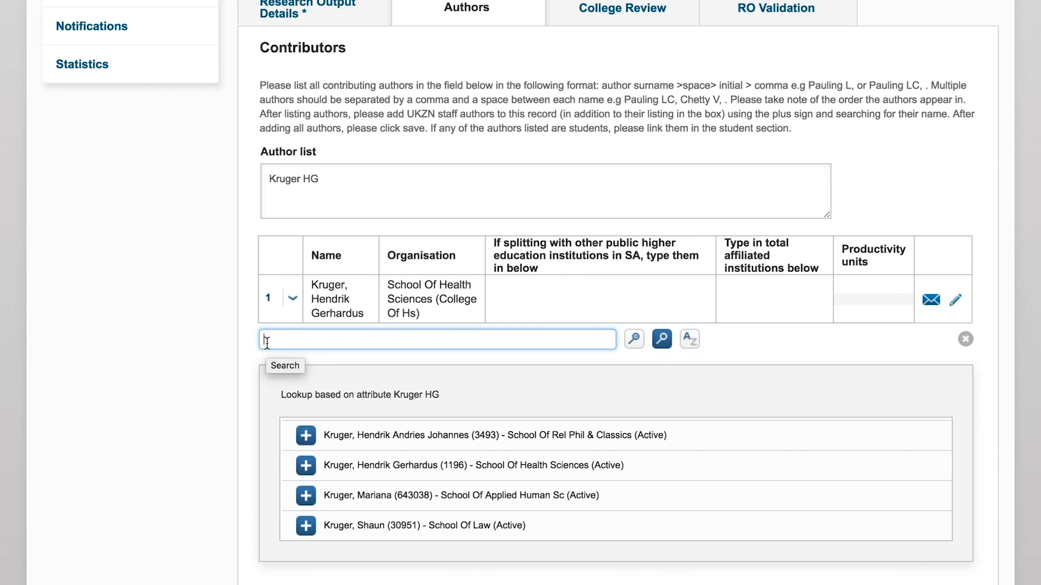
text(654176)
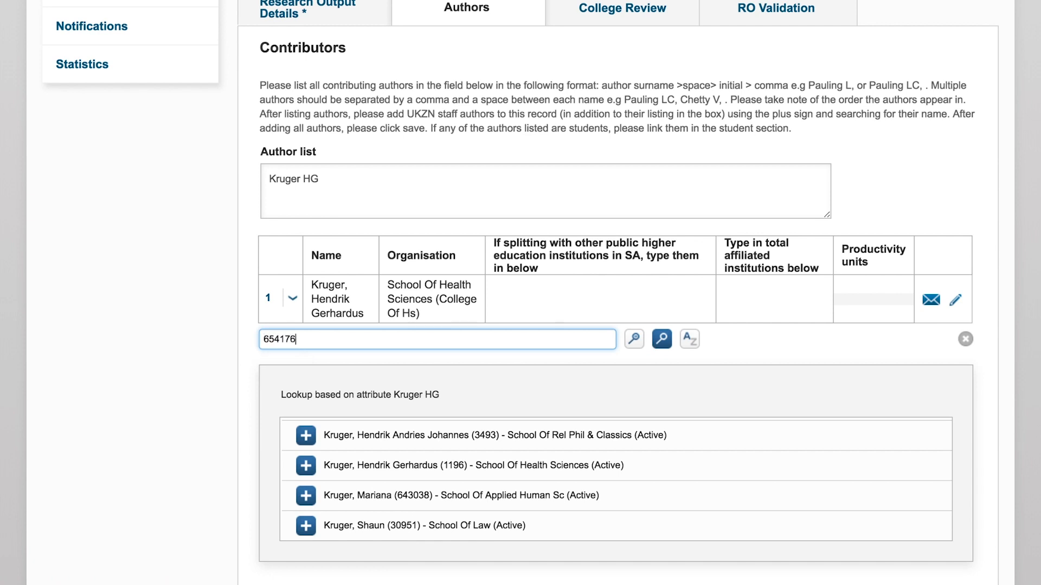
click(662, 338)
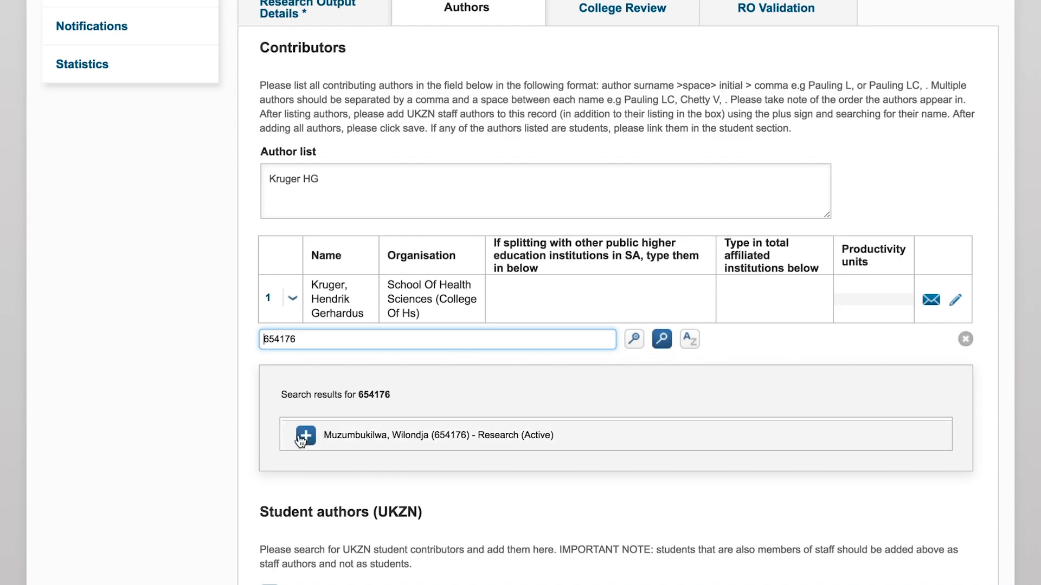
click(304, 436)
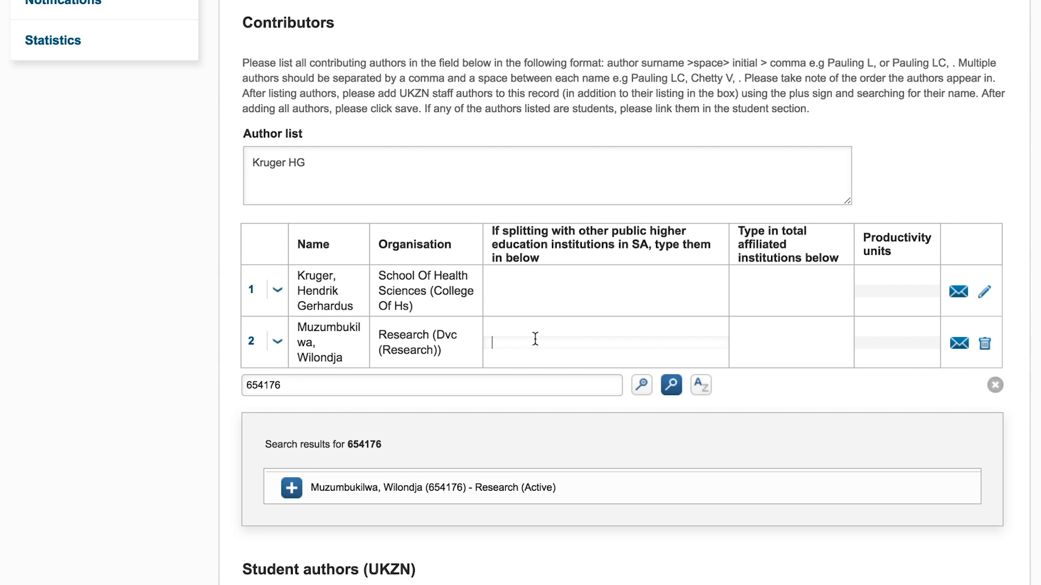
For the second contributor, enter UNIAFRICA as the splitting institution and 2 as the total affiliated institutions.
text(UNIAFRIC)
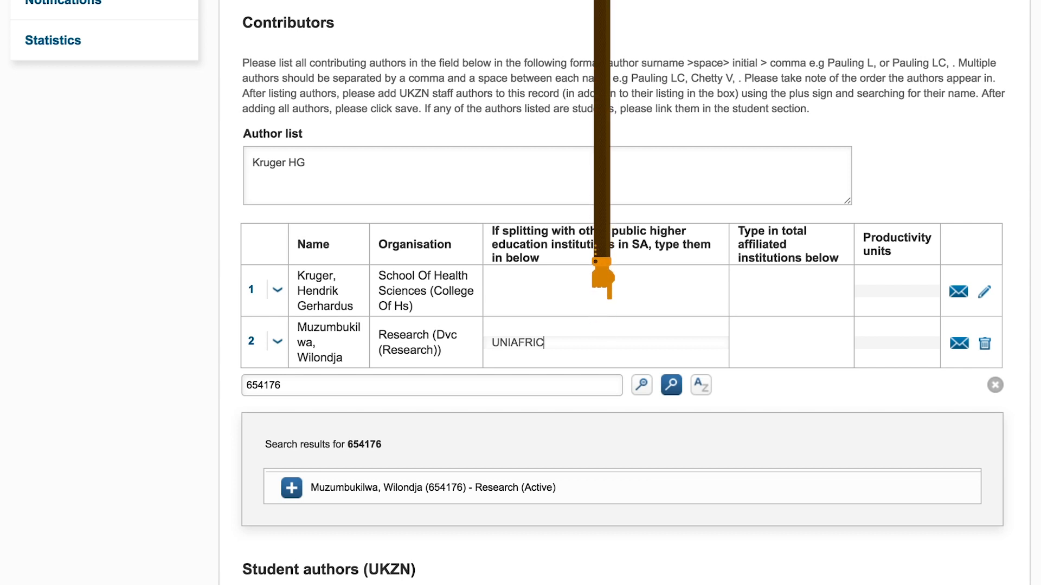
text(A)
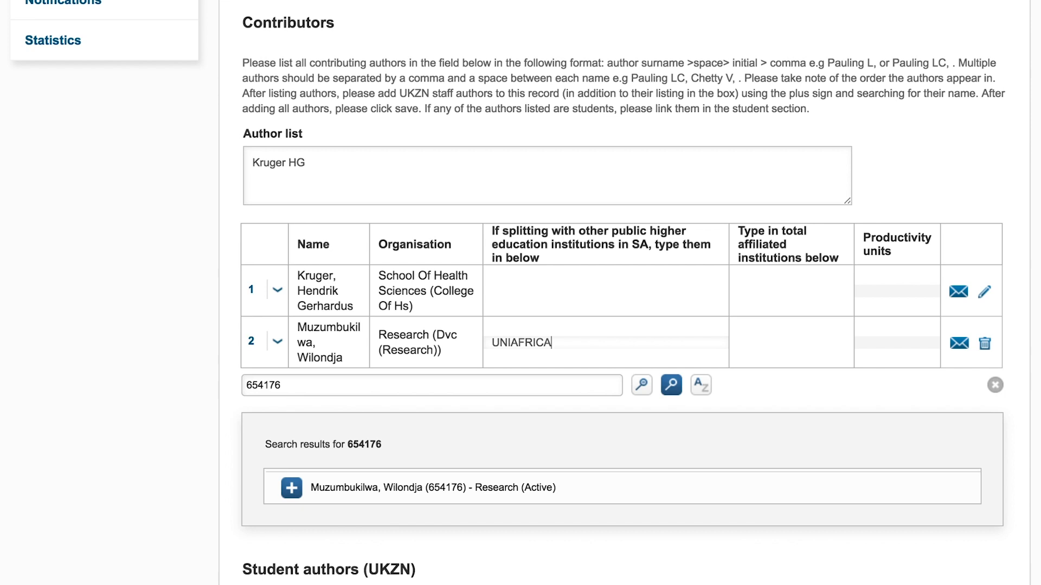
click(808, 342)
text(2)
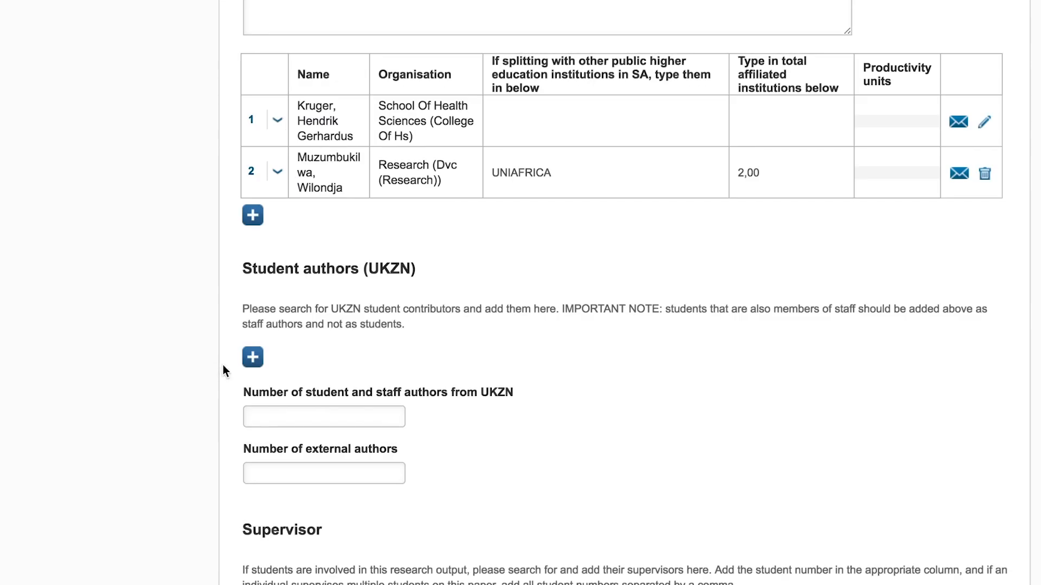
Search the UKZN student authors by student number and add the matching student to the record.
click(252, 359)
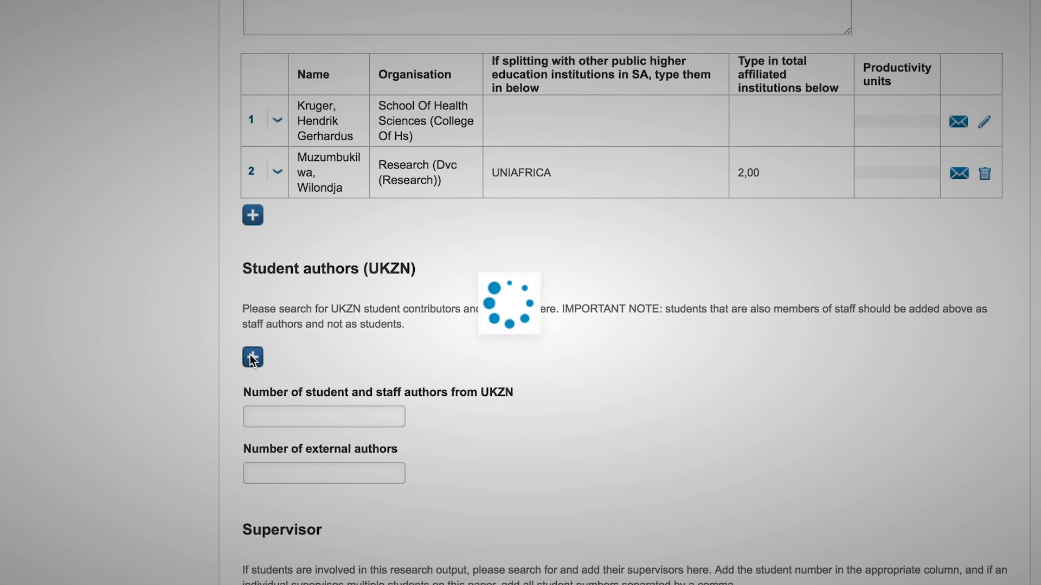
text(204)
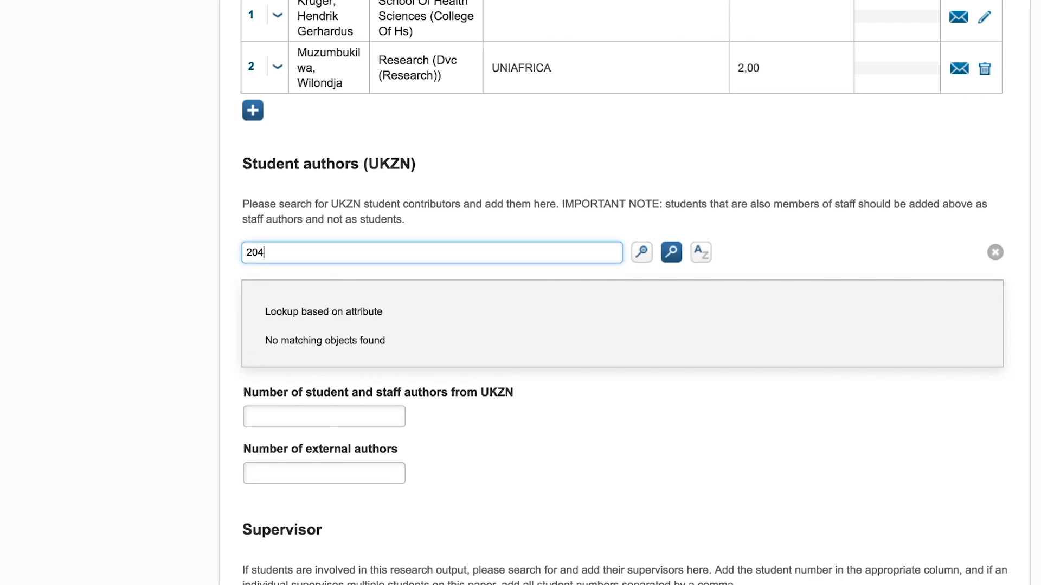
text(509754)
click(671, 253)
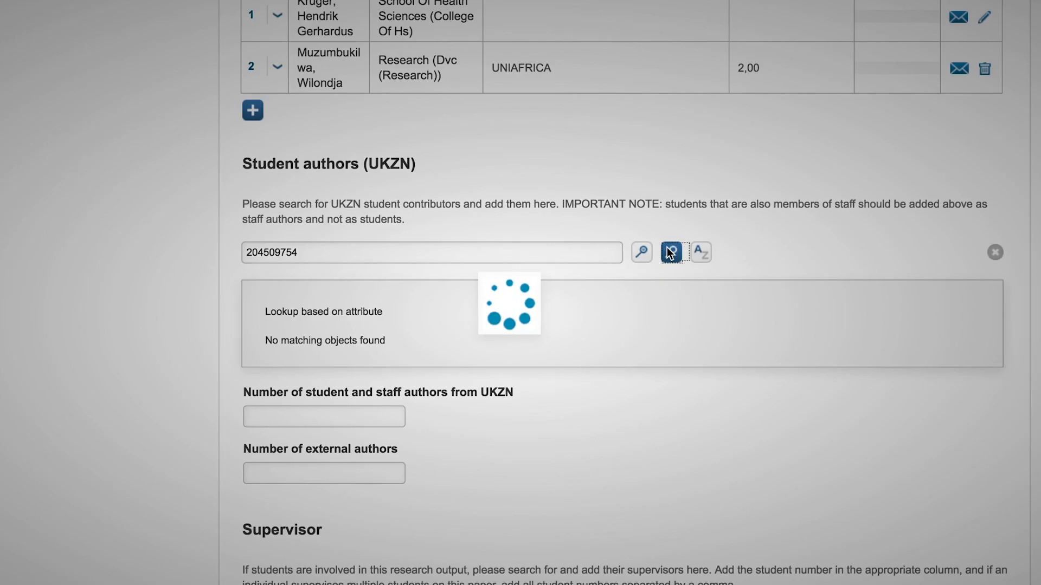
click(291, 329)
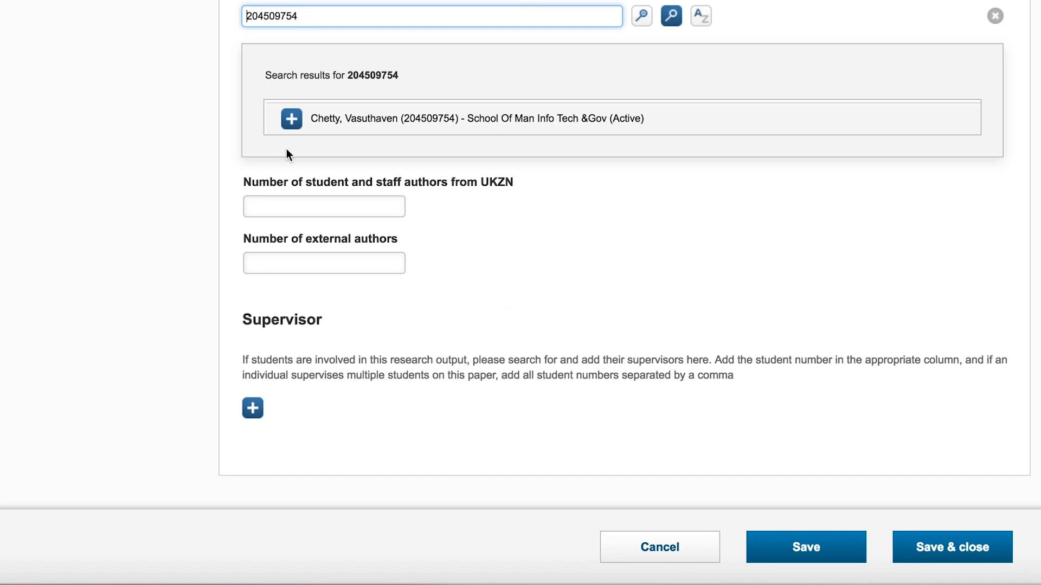
Set the number of student and staff authors from UKZN to 3 and the number of external authors to 0.
click(286, 205)
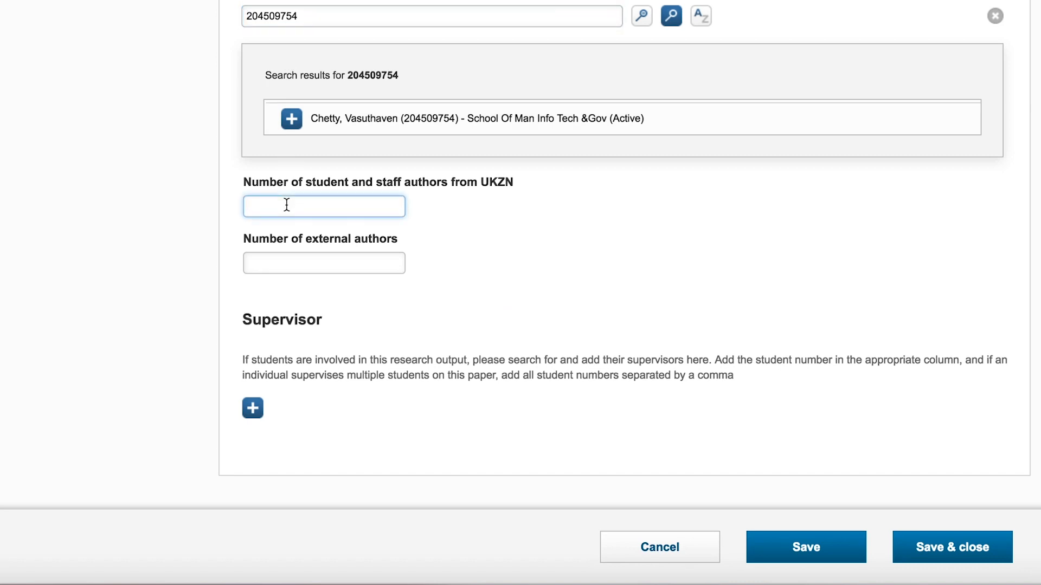
text(3)
click(274, 259)
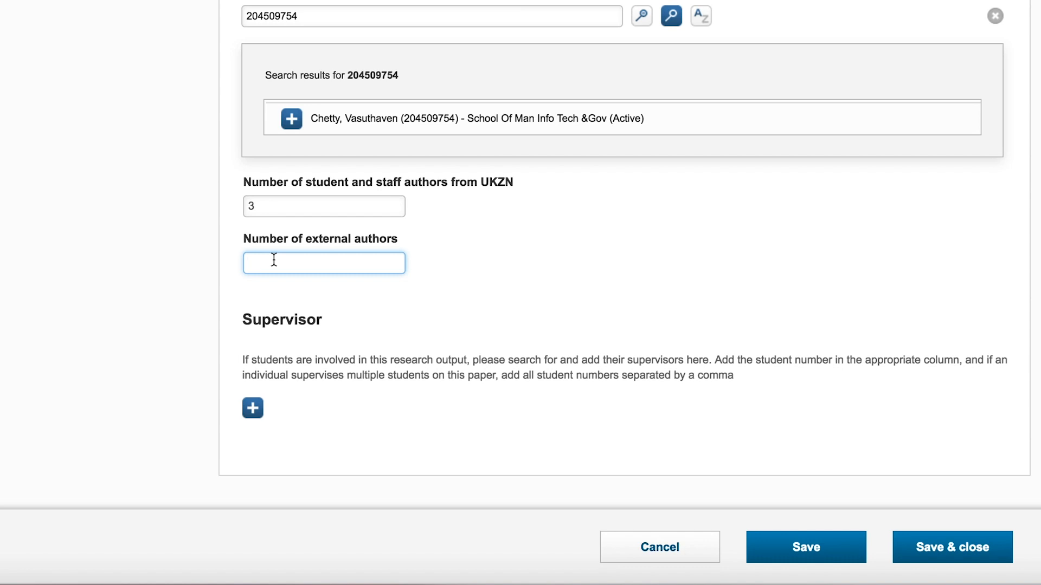
text(0)
Search for the student's supervisor by staff number and add the matching person to the Supervisor section.
scroll(260, 380, down, 2)
click(253, 345)
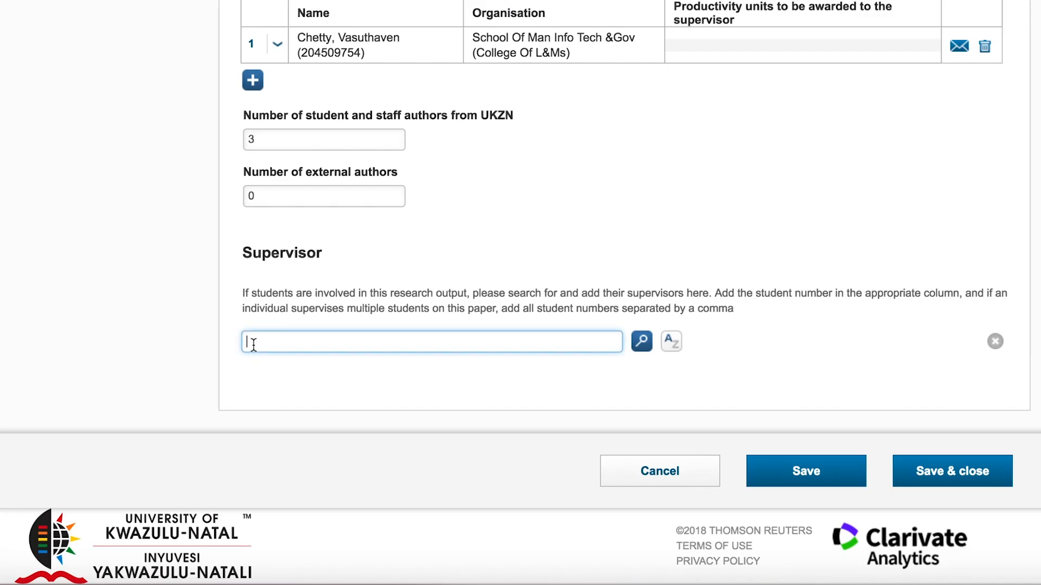
text(654176)
click(643, 338)
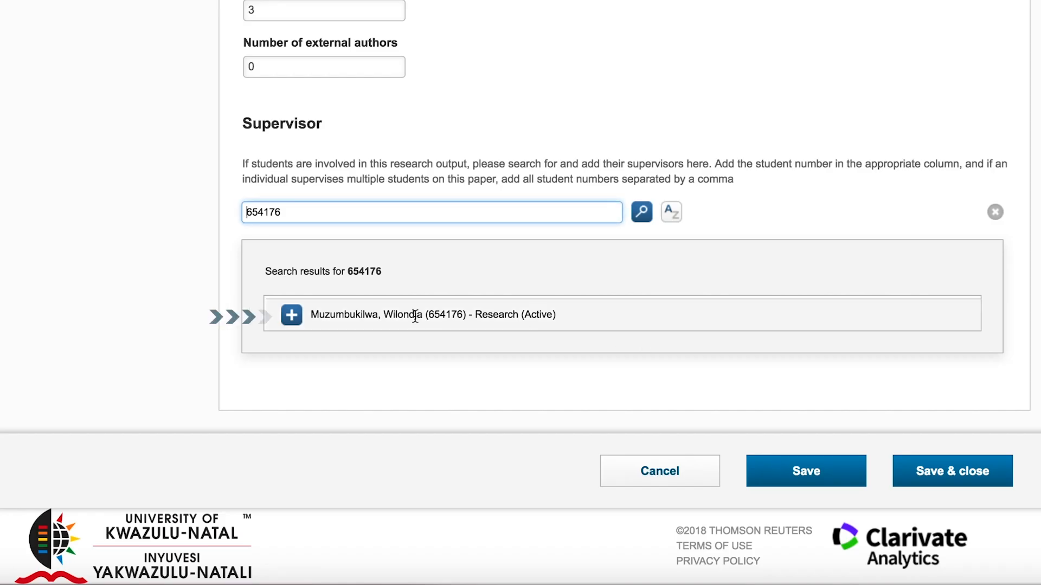
click(291, 320)
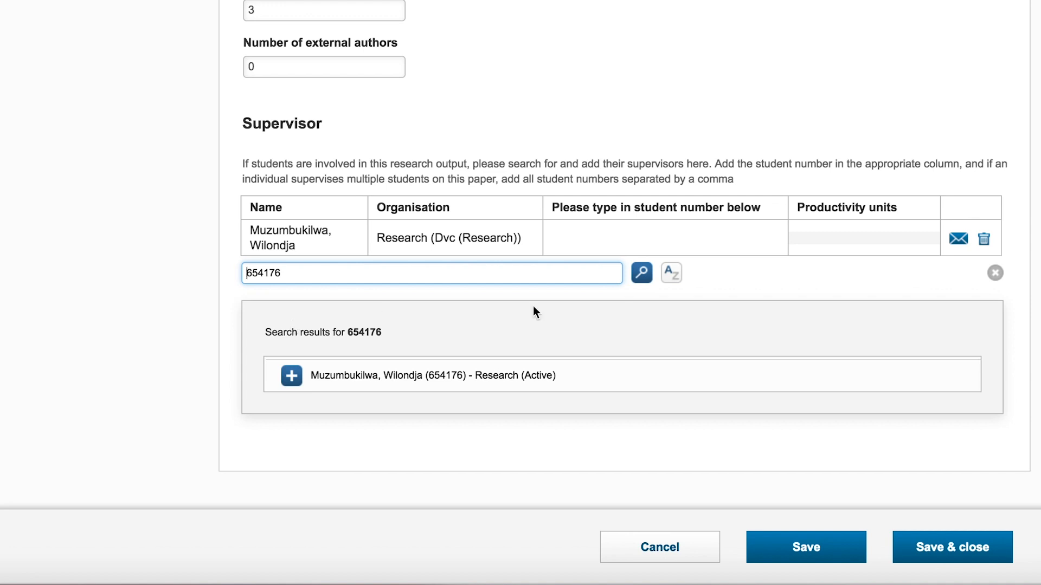
Enter the student author's student number in the supervisor's row and save the record.
click(648, 242)
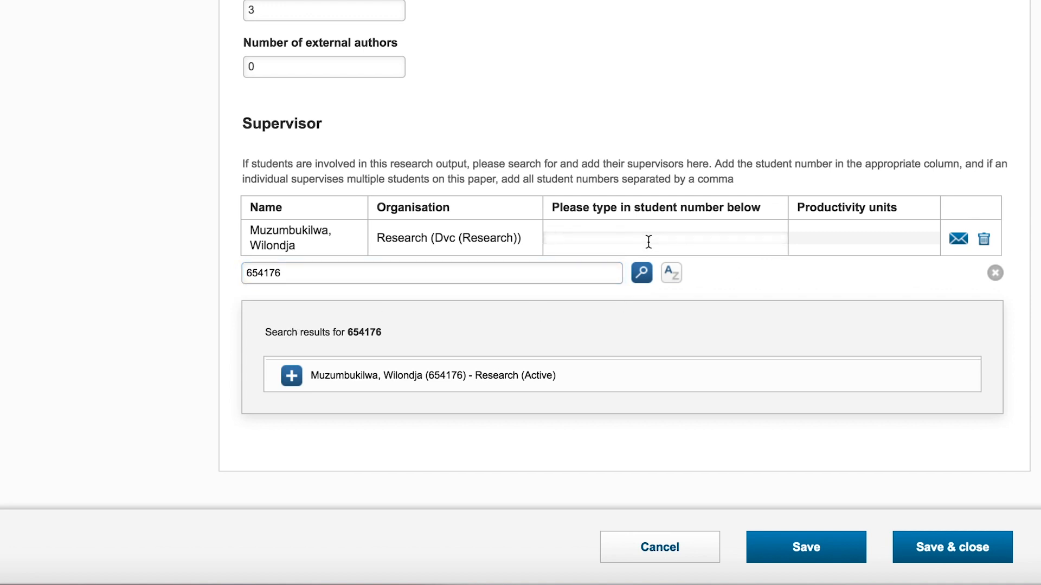
text(20)
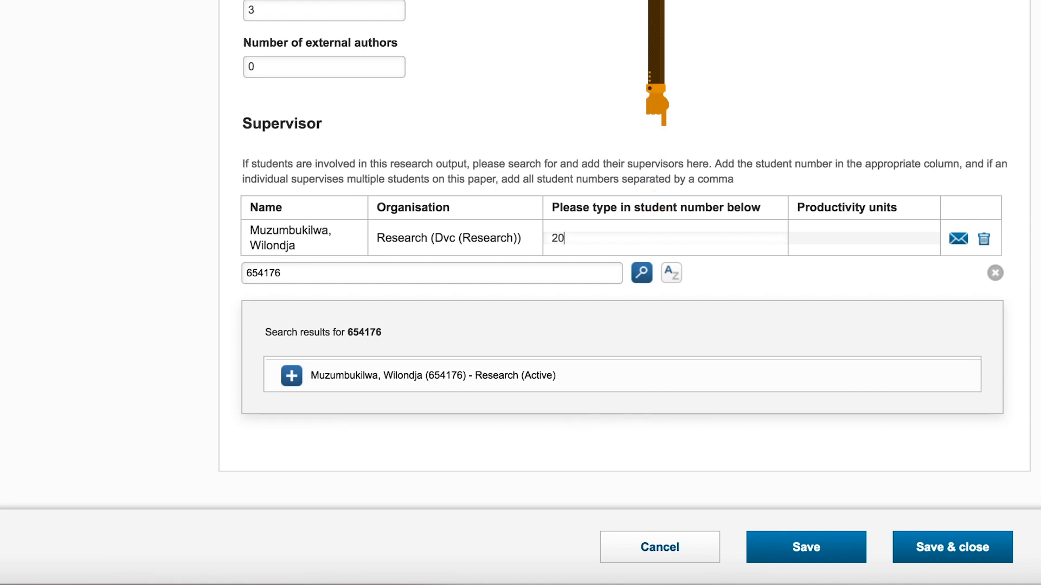
text(4509)
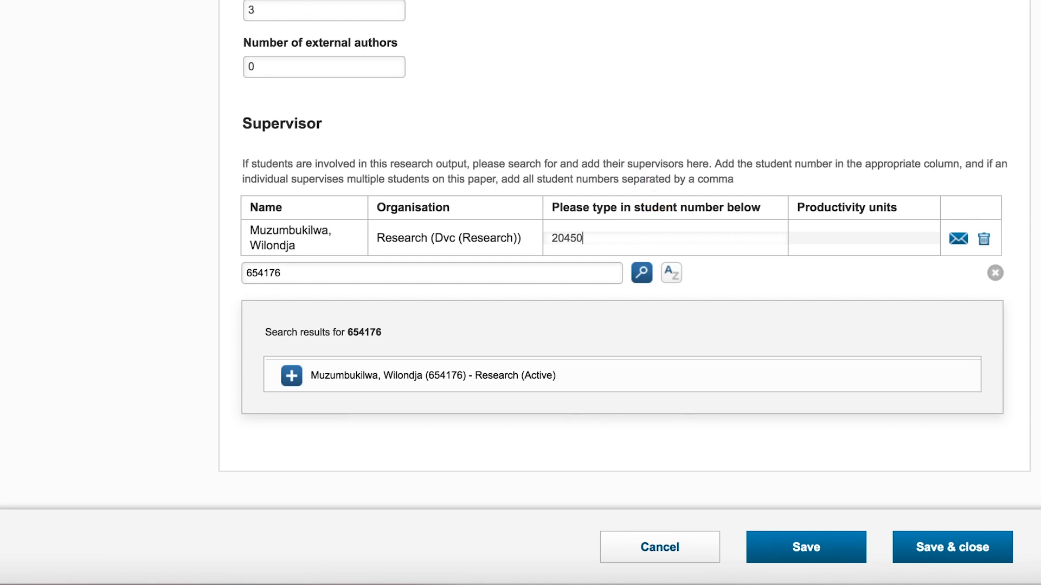
text(754)
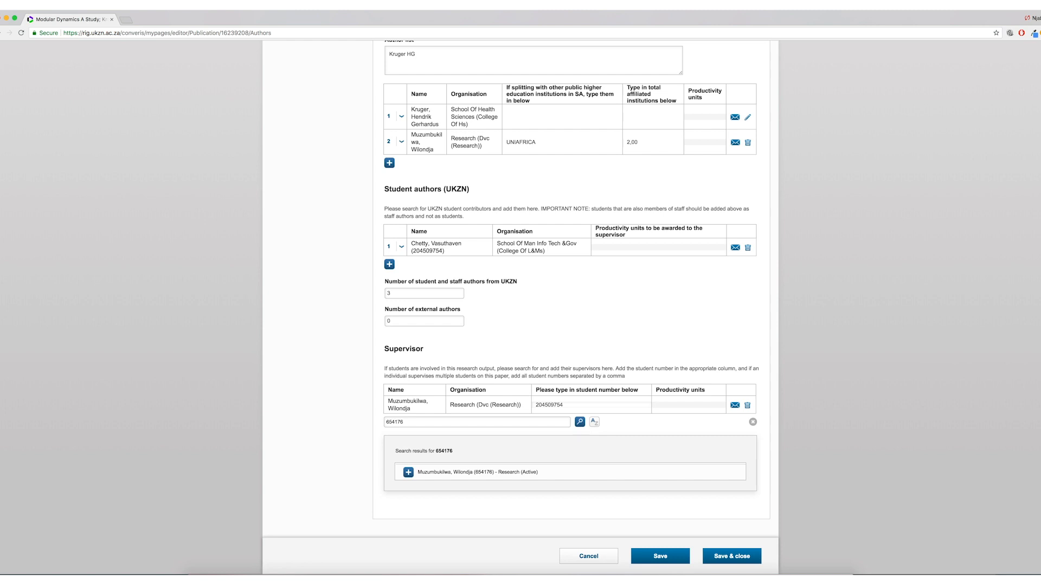
click(660, 556)
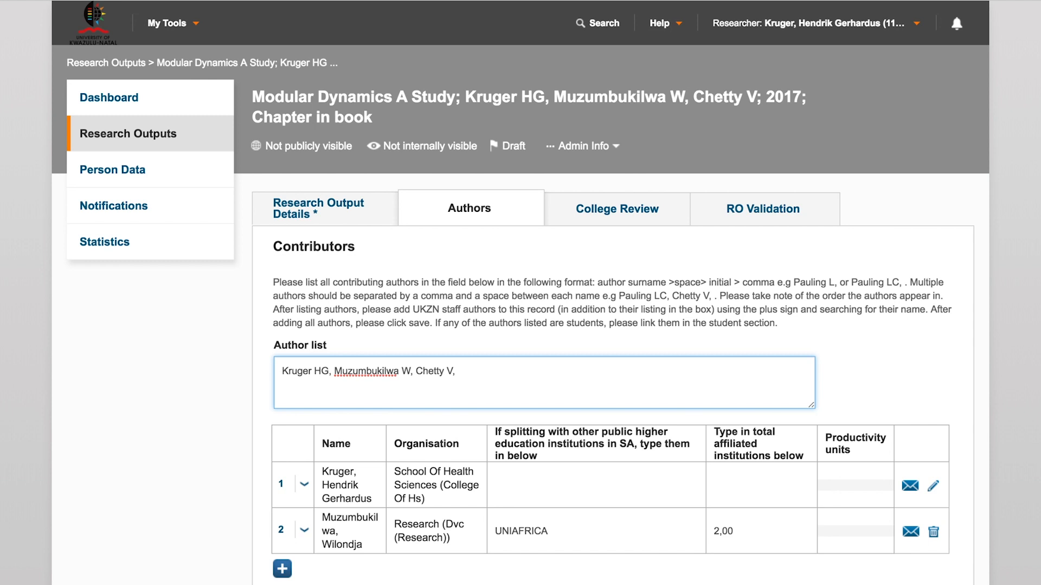
Complete the author list with the last author's surname and initial, and save and close the record with the status College review.
text(Ngwane N)
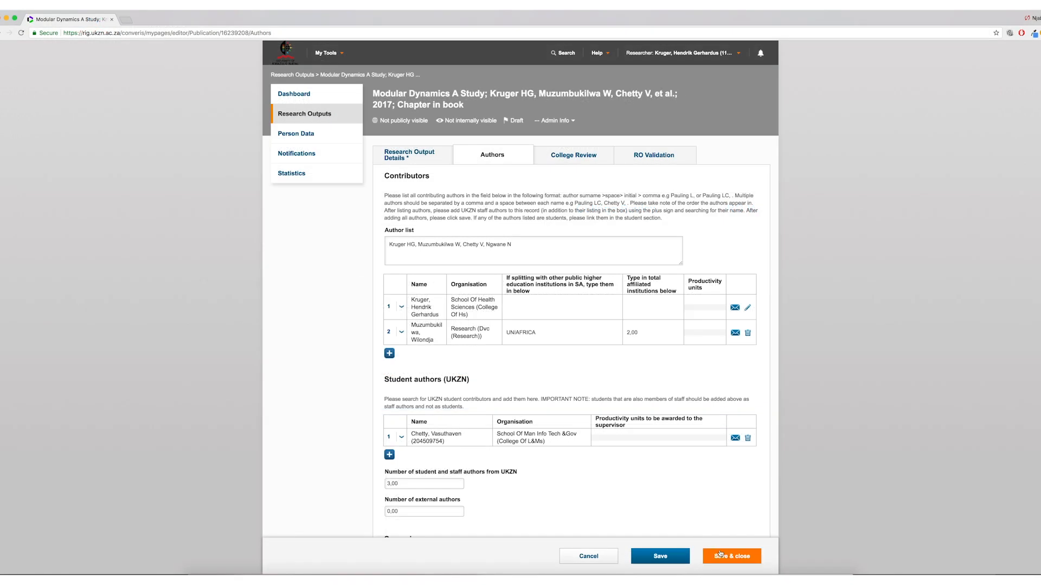
click(720, 555)
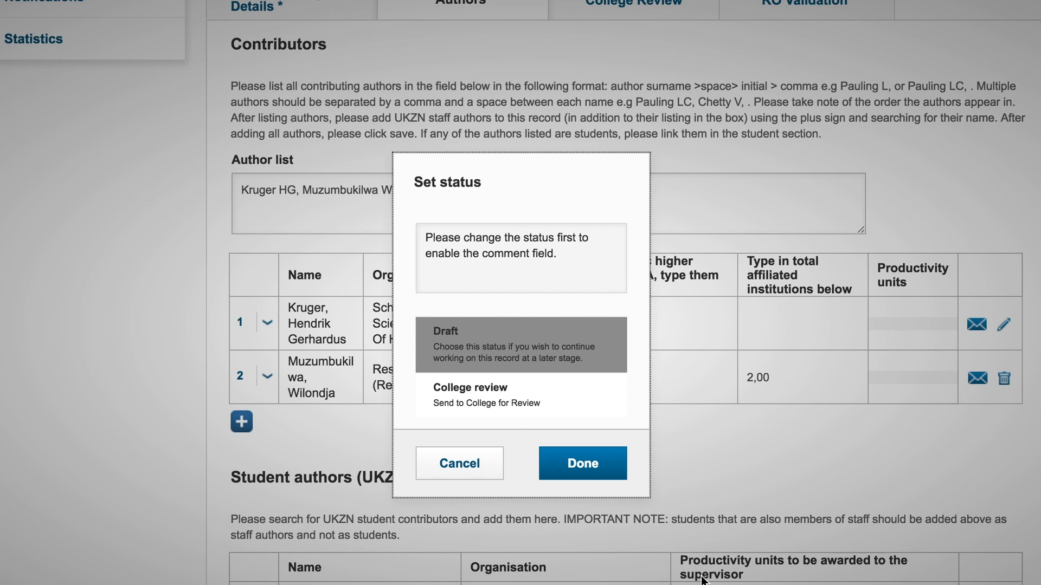
click(476, 401)
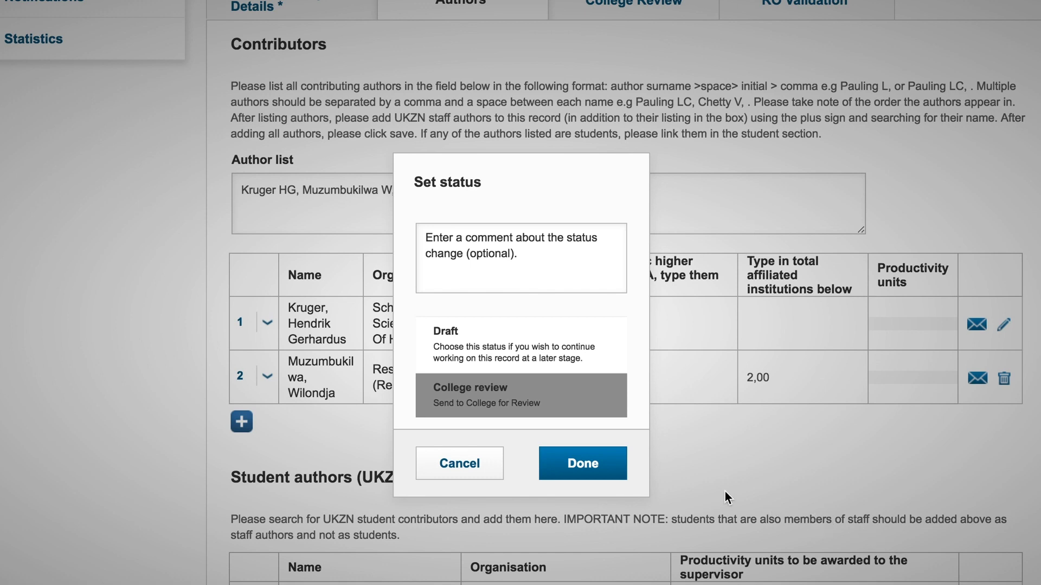
click(586, 466)
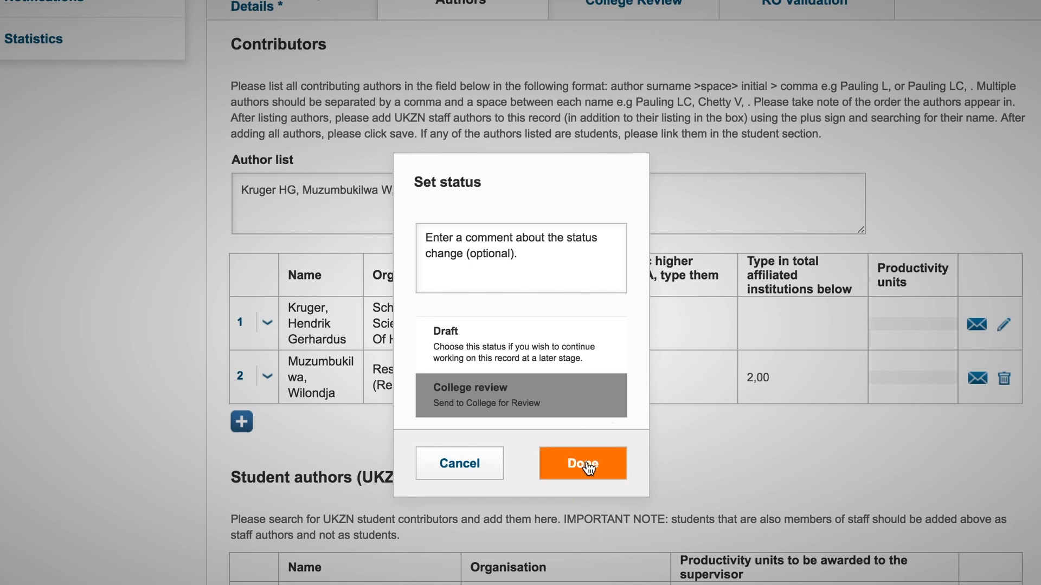